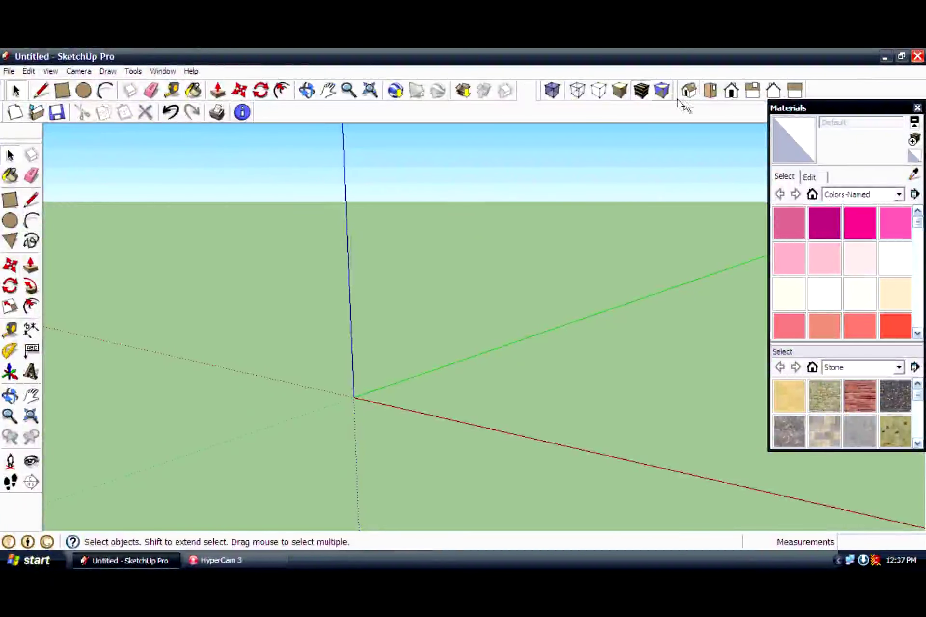
- Draw a rectangle on the ground in Top view and pull it up into a tall box
{"action": "left_click", "coordinate": [710, 90]}
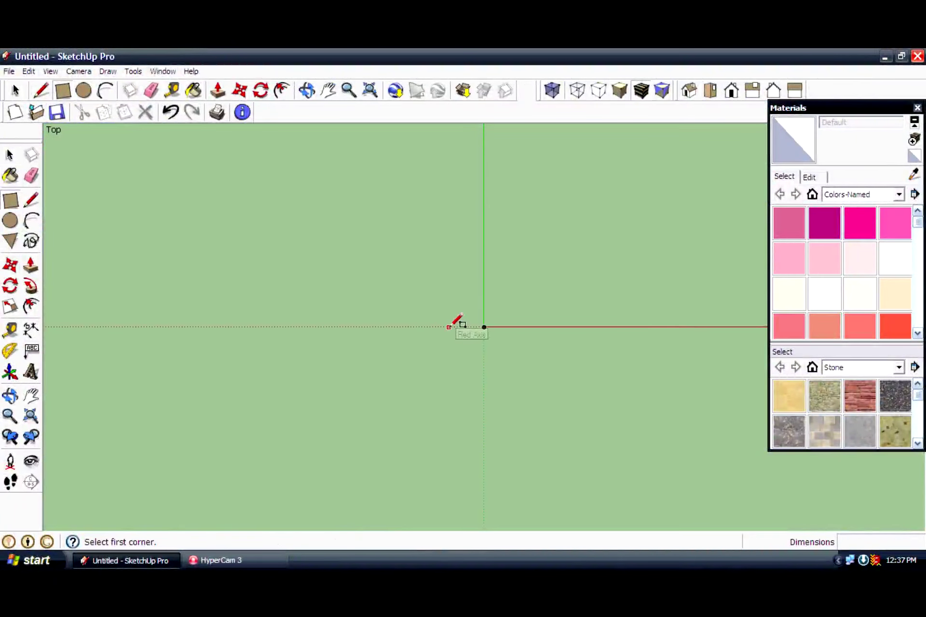
{"action": "left_click", "coordinate": [310, 242]}
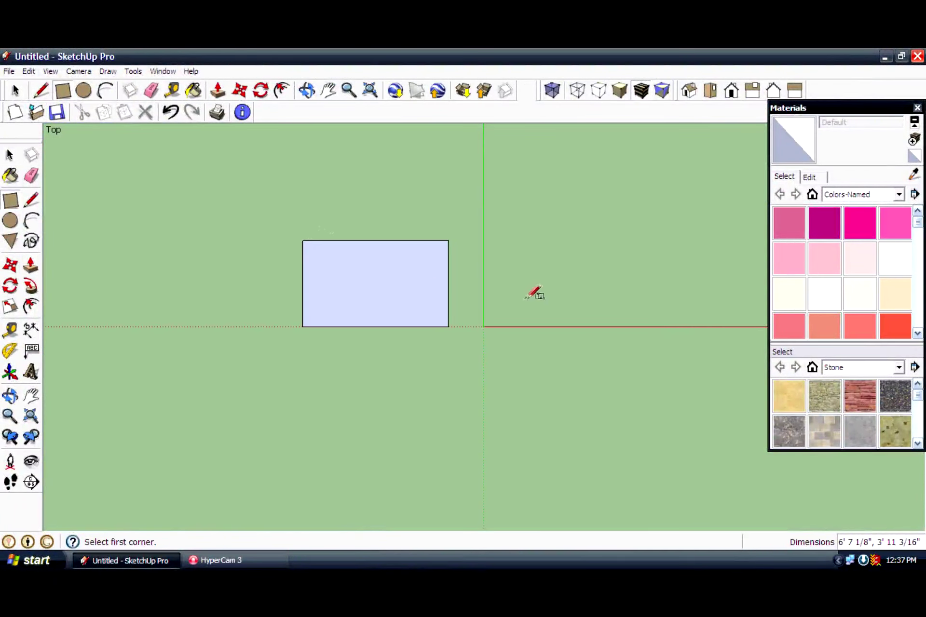
{"action": "middle_click_drag", "start_coordinate": [534, 294], "coordinate": [353, 403]}
{"action": "mouse_move", "coordinate": [373, 340]}
{"action": "left_mouse_down"}
{"action": "mouse_move", "coordinate": [409, 166]}
{"action": "mouse_move", "coordinate": [405, 207]}
{"action": "left_mouse_up"}
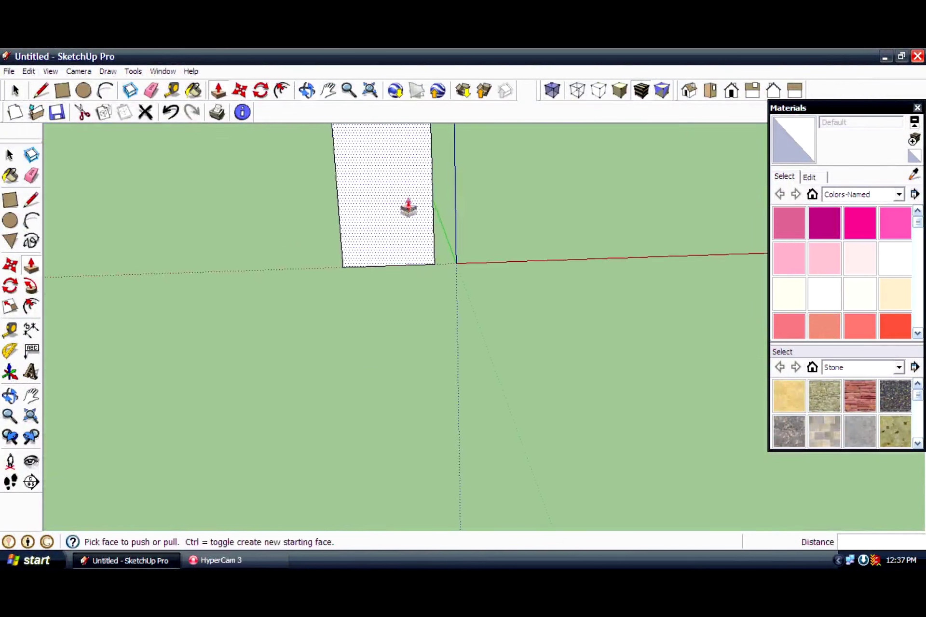
- In Front view, add a large offset-ringed circle and recess its inner circle into the box
{"action": "left_click", "coordinate": [731, 90]}
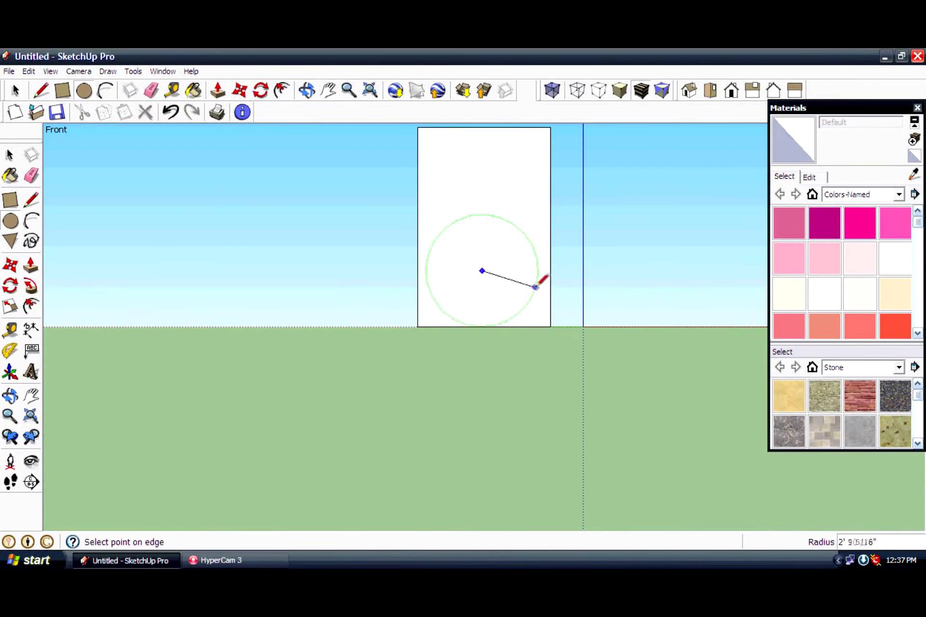
{"action": "scroll", "coordinate": [511, 318], "scroll_direction": "up", "scroll_amount": 2}
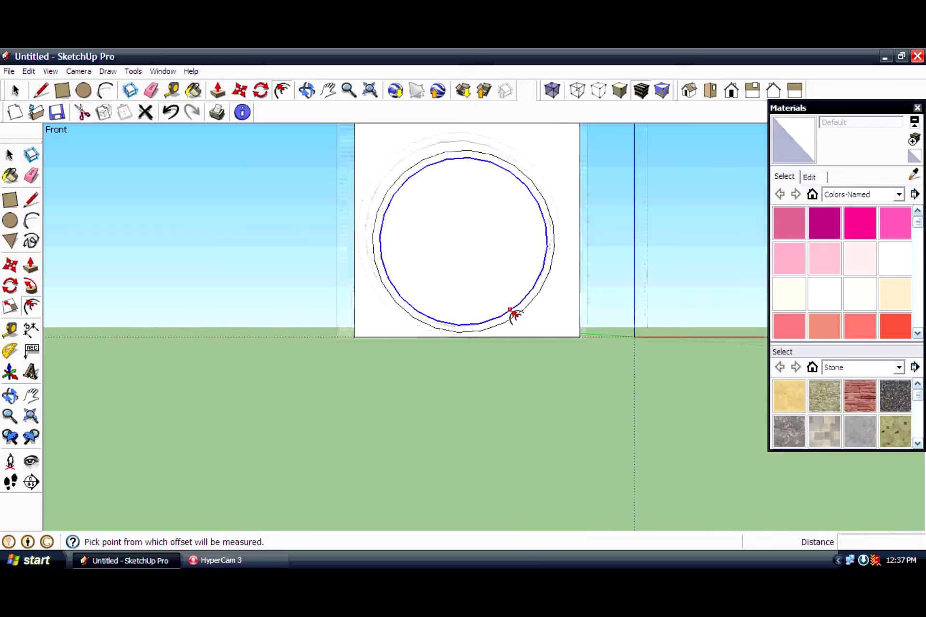
{"action": "scroll", "coordinate": [512, 316], "scroll_direction": "up", "scroll_amount": 1}
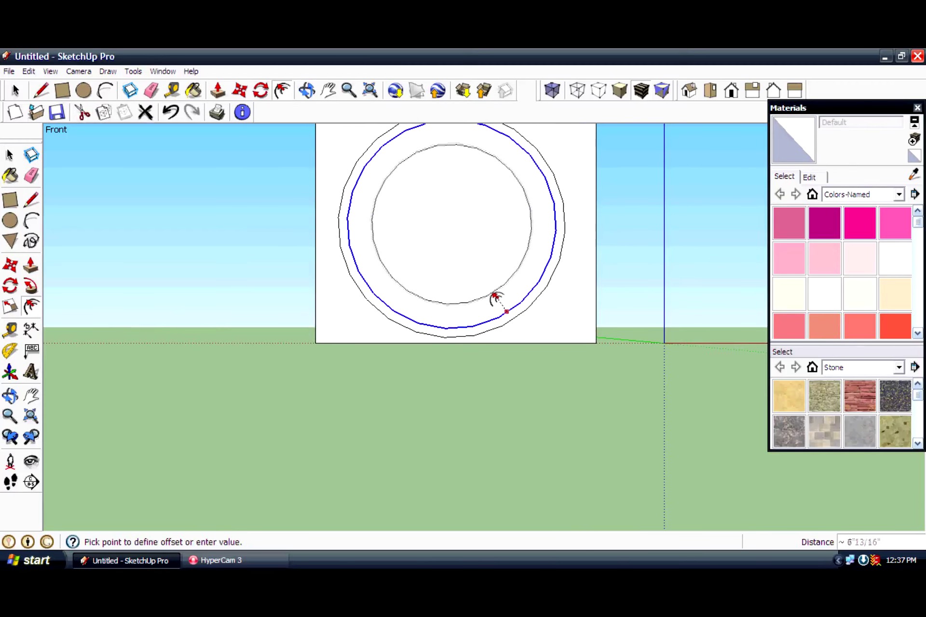
{"action": "left_click", "coordinate": [495, 297]}
{"action": "key", "text": "p"}
{"action": "left_click", "coordinate": [341, 268]}
{"action": "scroll", "coordinate": [349, 270], "scroll_direction": "up", "scroll_amount": 2}
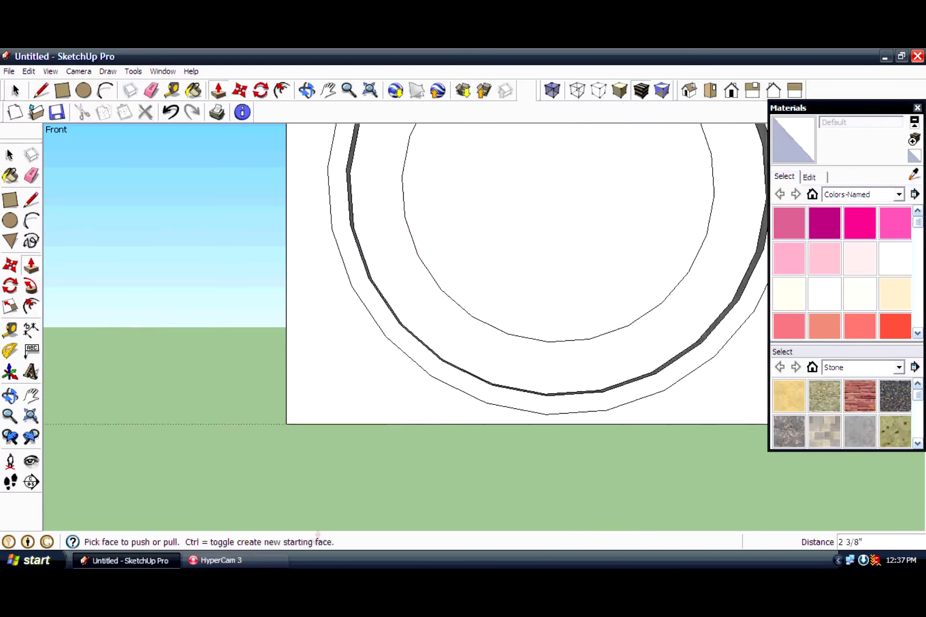
{"action": "left_click", "coordinate": [558, 306]}
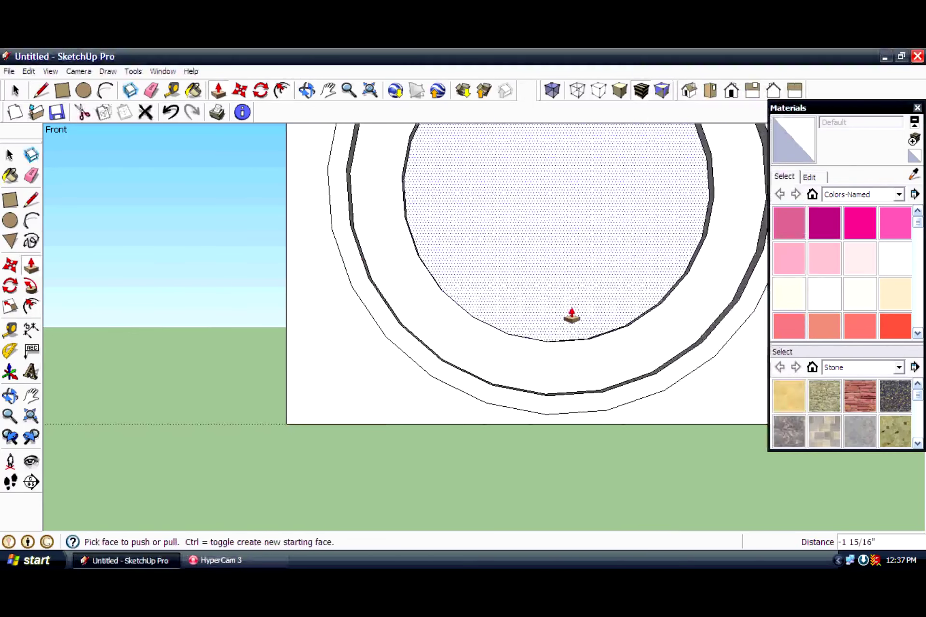
- Scale the recessed inner circle smaller, then orbit around the speaker box
{"action": "key", "text": "s"}
{"action": "left_click", "coordinate": [569, 289]}
{"action": "scroll", "coordinate": [724, 306], "scroll_direction": "down", "scroll_amount": 2}
{"action": "scroll", "coordinate": [698, 324], "scroll_direction": "down", "scroll_amount": 1}
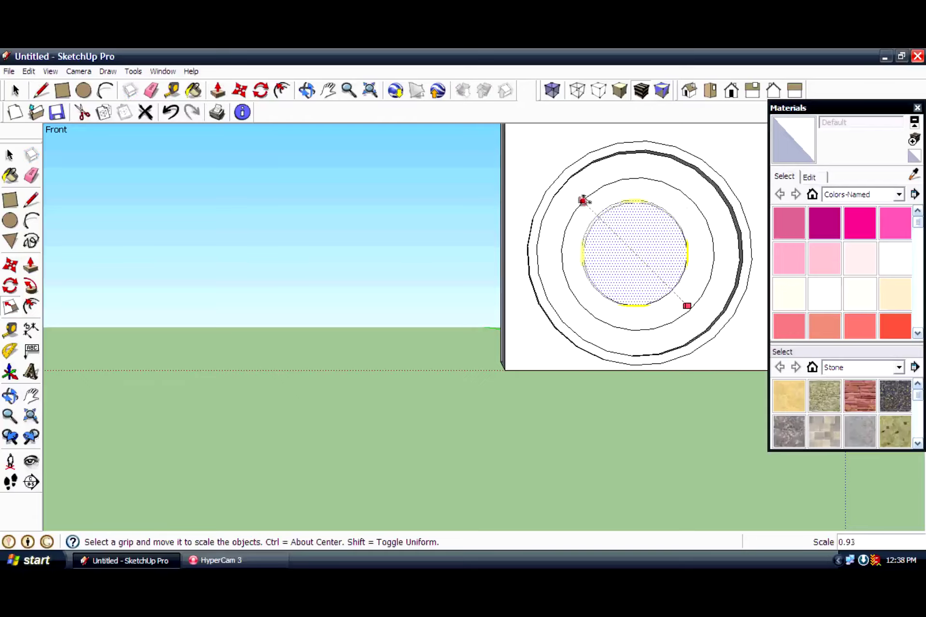
{"action": "mouse_move", "coordinate": [661, 308]}
{"action": "left_mouse_down"}
{"action": "mouse_move", "coordinate": [341, 366]}
{"action": "mouse_move", "coordinate": [573, 414]}
{"action": "mouse_move", "coordinate": [677, 380]}
{"action": "mouse_move", "coordinate": [326, 278]}
{"action": "mouse_move", "coordinate": [522, 217]}
{"action": "mouse_move", "coordinate": [527, 196]}
{"action": "left_mouse_up"}
{"action": "scroll", "coordinate": [527, 196], "scroll_direction": "up", "scroll_amount": 2}
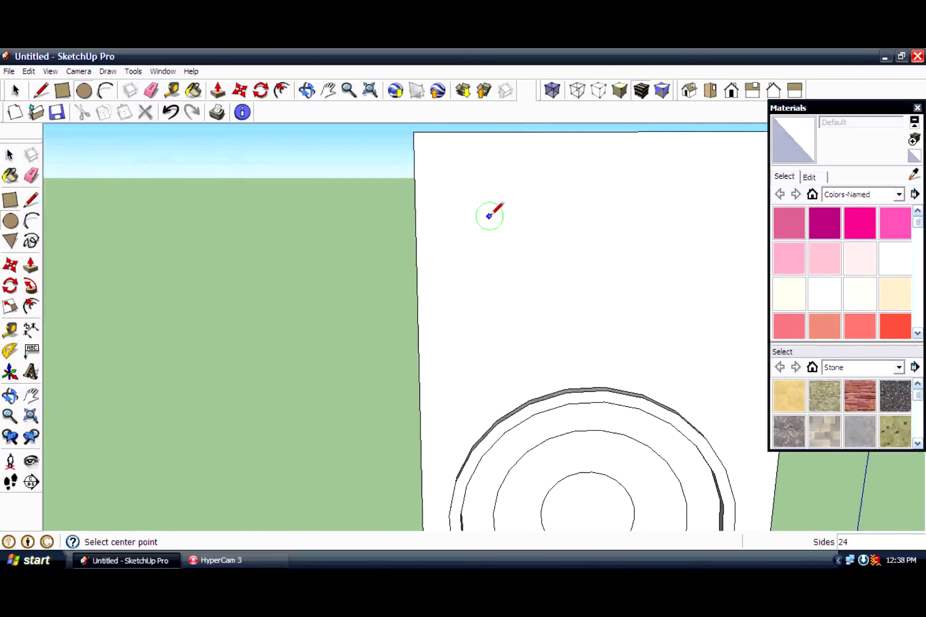
- Offset the first top circle and push its inner face to set its depth
{"action": "key", "text": "f"}
{"action": "left_click", "coordinate": [536, 285]}
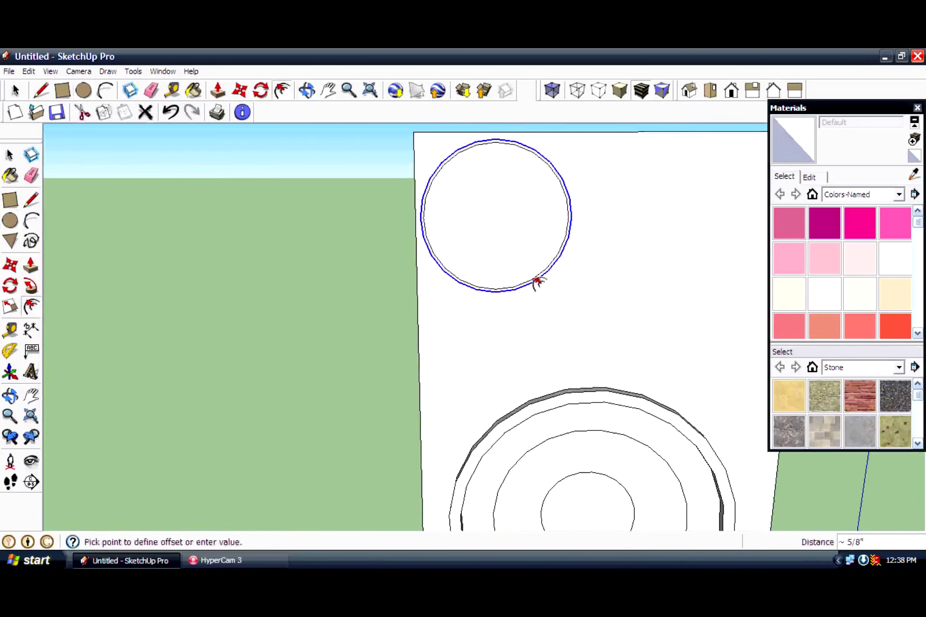
{"action": "left_click", "coordinate": [536, 270]}
{"action": "left_click", "coordinate": [527, 244]}
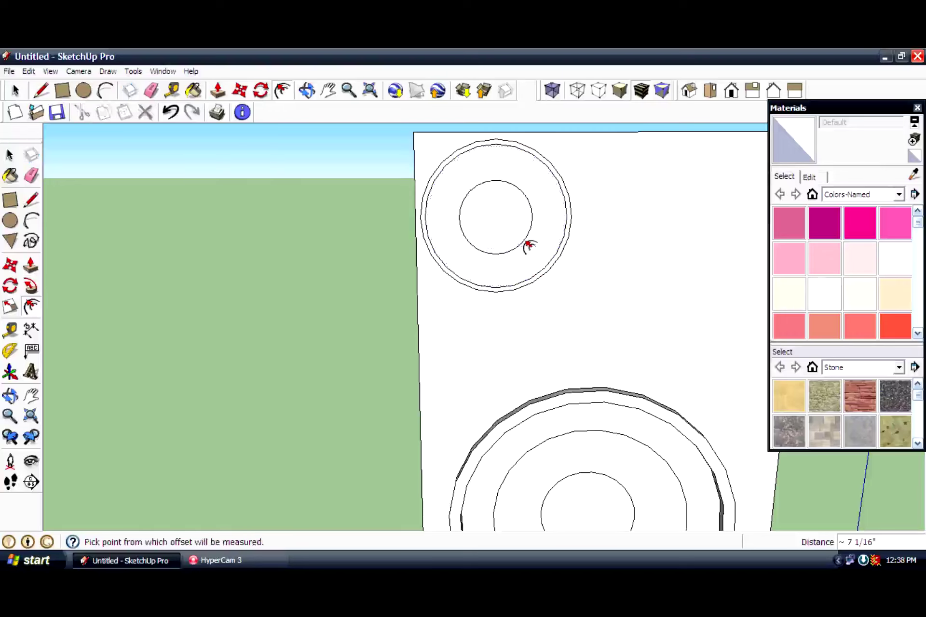
{"action": "middle_click_drag", "start_coordinate": [527, 244], "coordinate": [279, 320]}
{"action": "scroll", "coordinate": [536, 279], "scroll_direction": "up", "scroll_amount": 3}
{"action": "key", "text": "p"}
{"action": "left_click", "coordinate": [536, 278]}
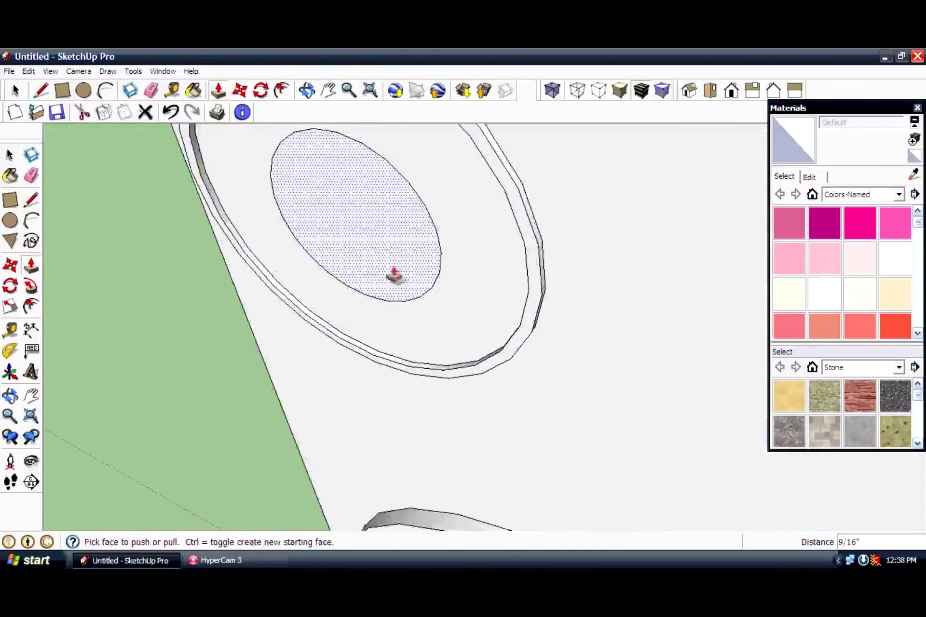
- Shrink the first top driver's inner face with Scale
{"action": "double_click", "coordinate": [393, 276]}
{"action": "key", "text": "s"}
{"action": "left_click", "coordinate": [447, 305]}
{"action": "scroll", "coordinate": [447, 305], "scroll_direction": "down", "scroll_amount": 2}
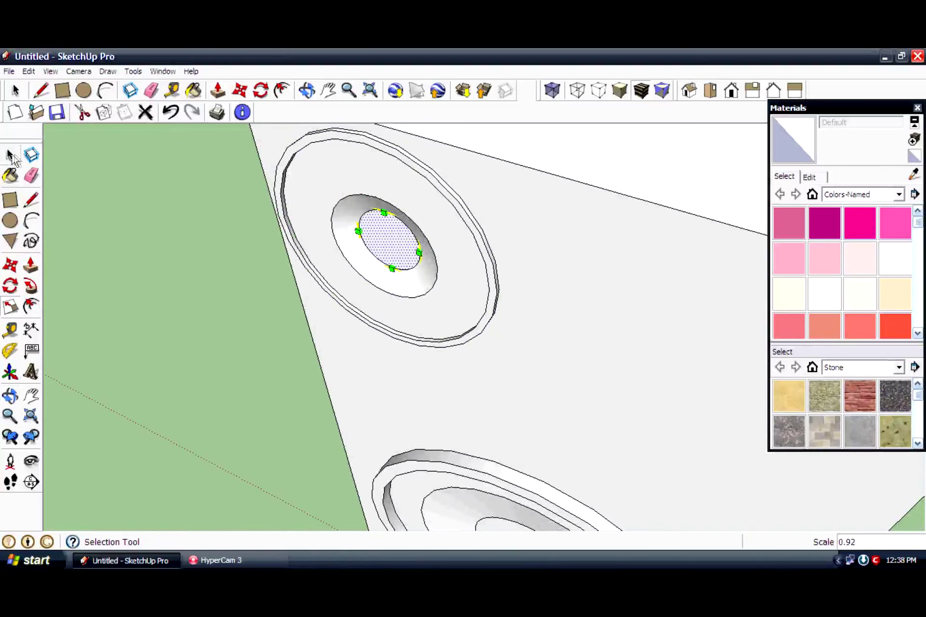
{"action": "middle_click_drag", "start_coordinate": [434, 289], "coordinate": [589, 259]}
{"action": "scroll", "coordinate": [588, 258], "scroll_direction": "up", "scroll_amount": 3}
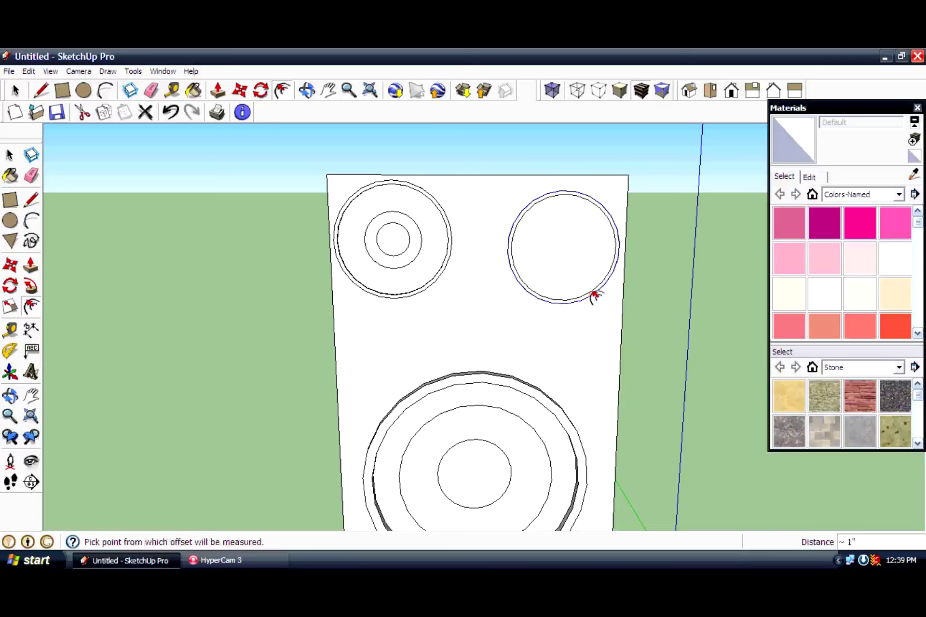
- Give the upper-right driver a raised ring and a recessed, shrunken centre
{"action": "middle_click_drag", "start_coordinate": [589, 231], "coordinate": [587, 320]}
{"action": "left_click", "coordinate": [30, 265]}
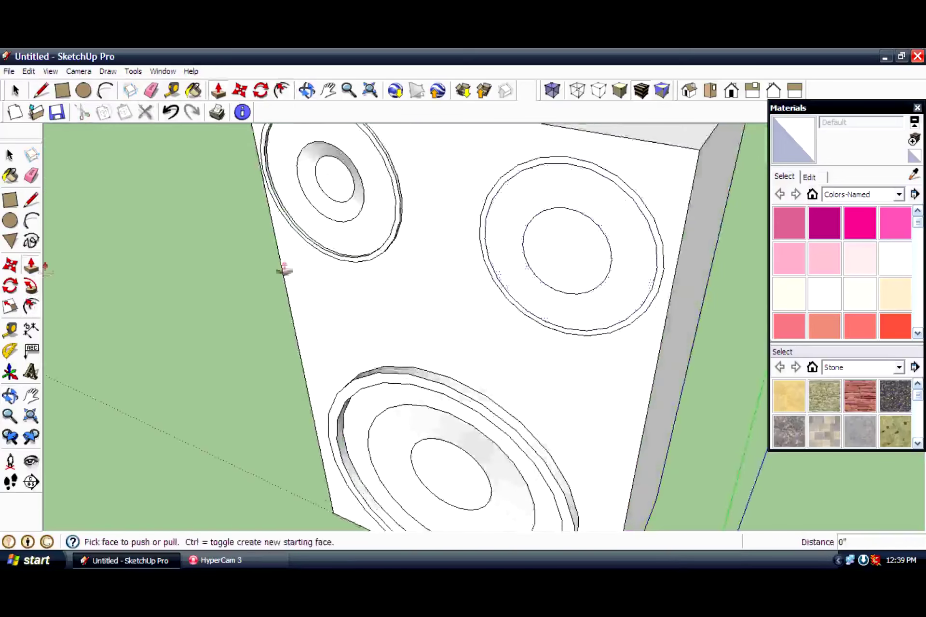
{"action": "scroll", "coordinate": [597, 346], "scroll_direction": "up", "scroll_amount": 3}
{"action": "left_click_drag", "start_coordinate": [599, 320], "coordinate": [487, 348]}
{"action": "scroll", "coordinate": [488, 346], "scroll_direction": "down", "scroll_amount": 3}
{"action": "left_click", "coordinate": [499, 247]}
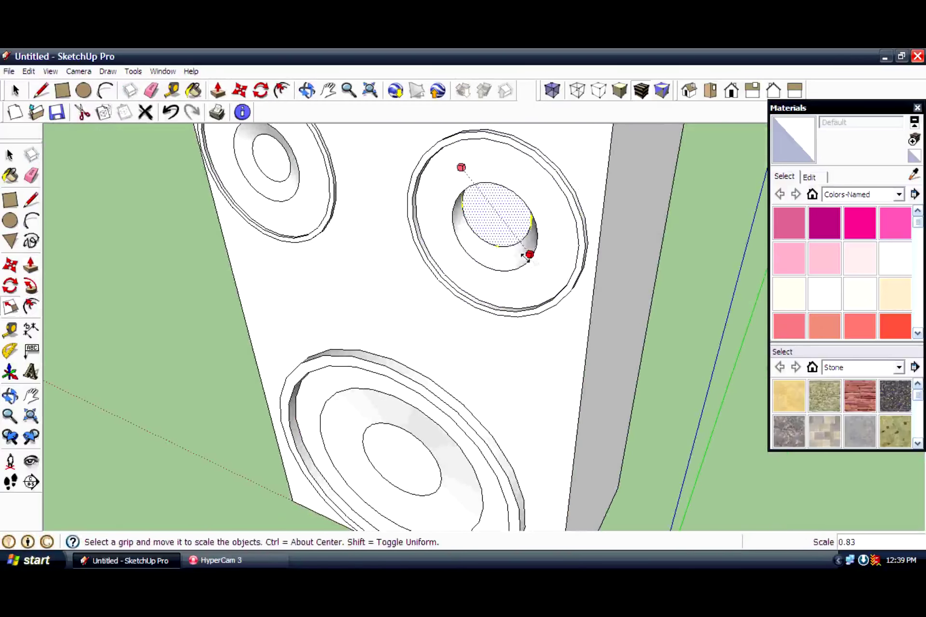
{"action": "left_click", "coordinate": [477, 187]}
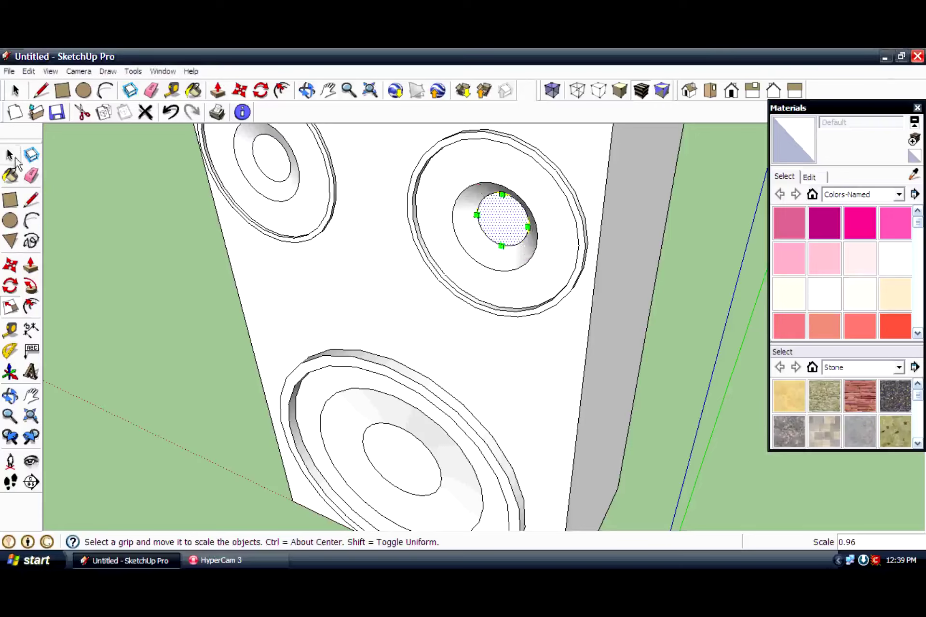
{"action": "key", "text": "space"}
{"action": "scroll", "coordinate": [435, 305], "scroll_direction": "down", "scroll_amount": 5}
{"action": "scroll", "coordinate": [449, 299], "scroll_direction": "down", "scroll_amount": 1}
{"action": "middle_click_drag", "start_coordinate": [449, 299], "coordinate": [400, 282]}
{"action": "scroll", "coordinate": [402, 286], "scroll_direction": "up", "scroll_amount": 3}
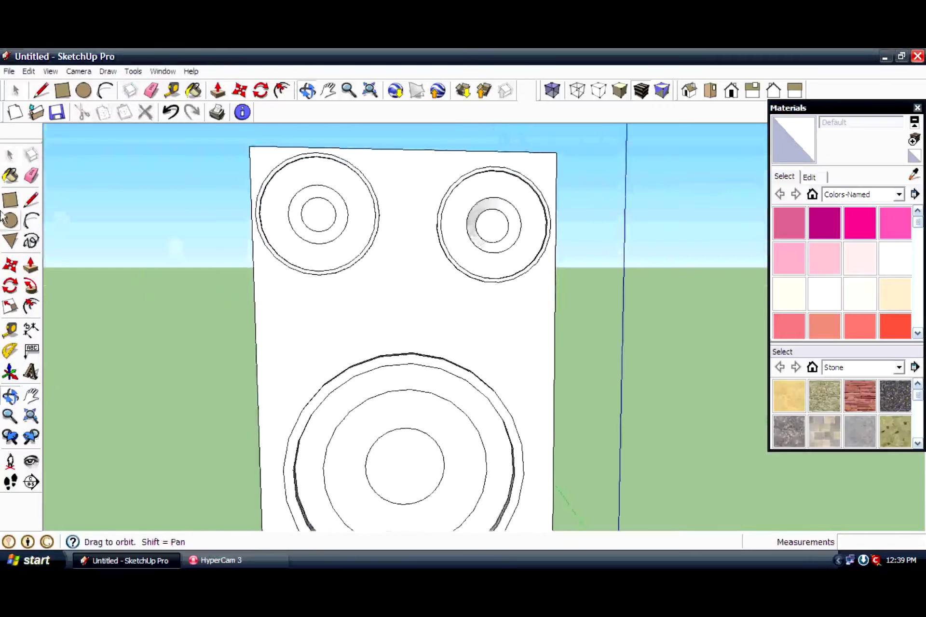
- Place a new small circle on the front face and begin offsetting it
{"action": "left_click", "coordinate": [342, 315]}
{"action": "scroll", "coordinate": [342, 316], "scroll_direction": "up", "scroll_amount": 3}
{"action": "scroll", "coordinate": [299, 308], "scroll_direction": "up", "scroll_amount": 2}
{"action": "left_click", "coordinate": [10, 306]}
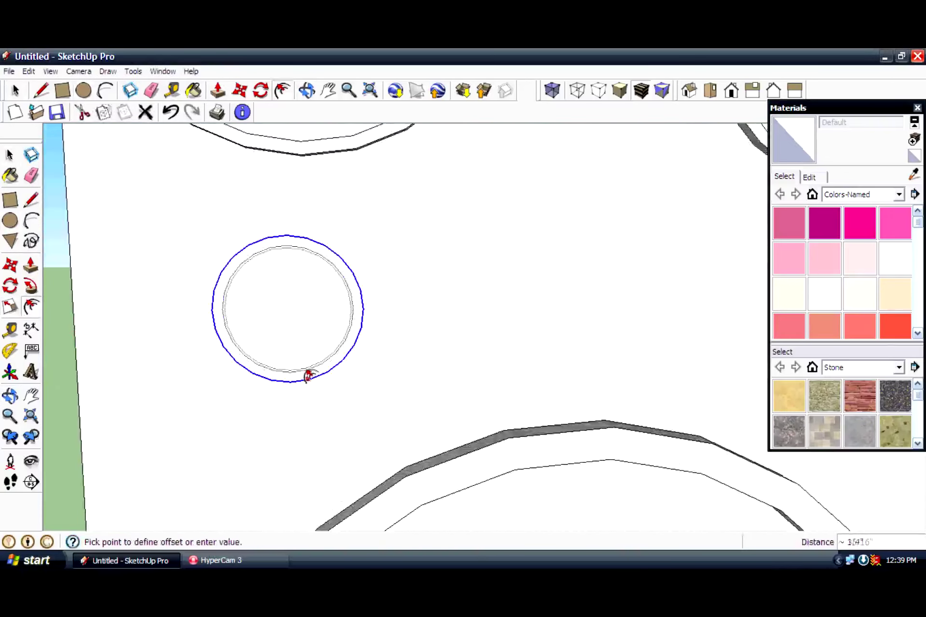
- Offset the new small circle and push its inner face to set its depth
{"action": "left_click", "coordinate": [316, 371]}
{"action": "left_click", "coordinate": [314, 336]}
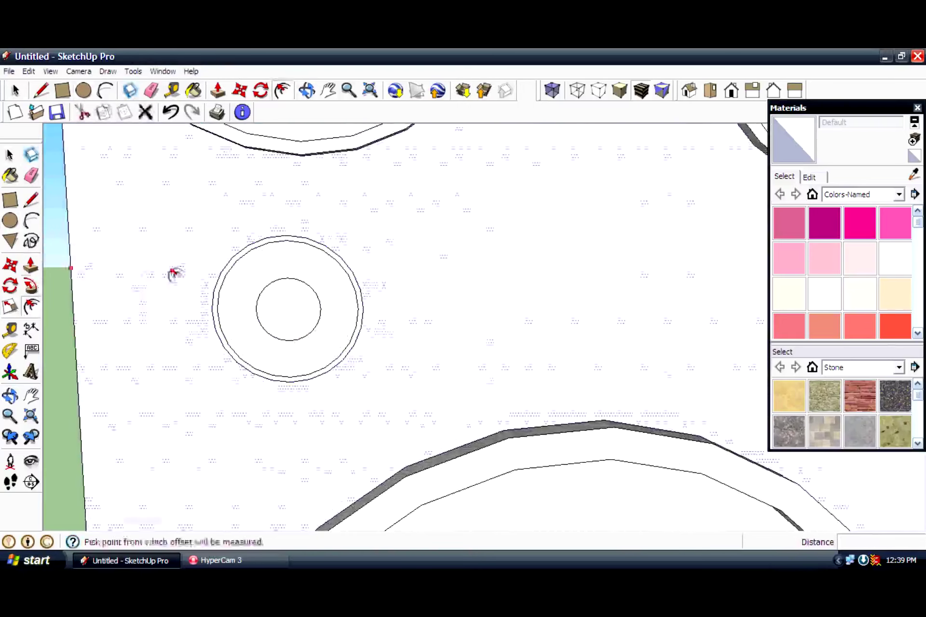
{"action": "middle_click_drag", "start_coordinate": [173, 271], "coordinate": [65, 311]}
{"action": "left_click", "coordinate": [357, 275]}
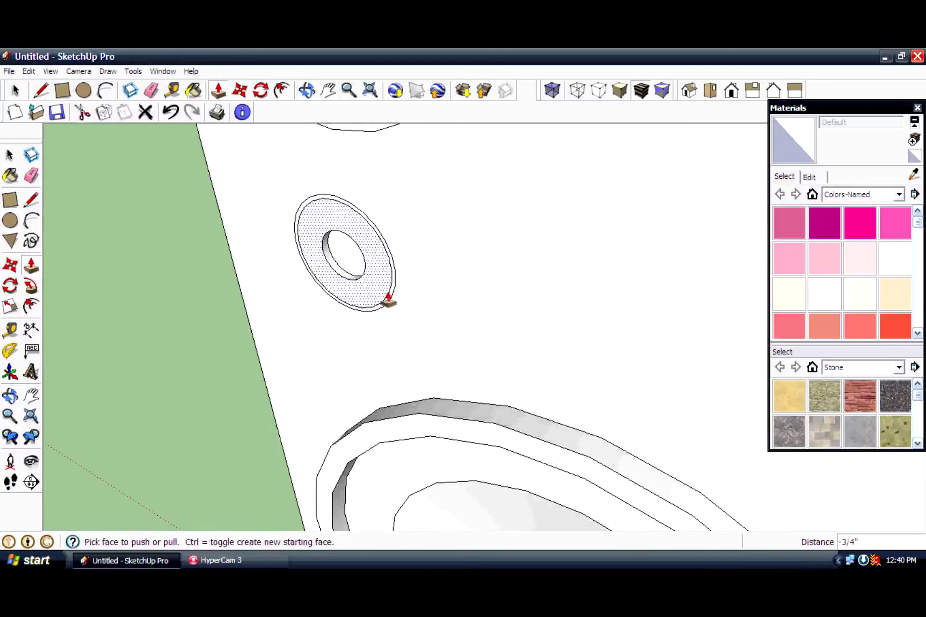
{"action": "scroll", "coordinate": [375, 316], "scroll_direction": "up", "scroll_amount": 2}
{"action": "scroll", "coordinate": [343, 310], "scroll_direction": "up", "scroll_amount": 2}
{"action": "mouse_move", "coordinate": [413, 327]}
{"action": "middle_mouse_down"}
{"action": "mouse_move", "coordinate": [489, 305]}
{"action": "mouse_move", "coordinate": [506, 341]}
{"action": "mouse_move", "coordinate": [165, 320]}
{"action": "middle_mouse_up"}
{"action": "left_click", "coordinate": [145, 207]}
- Scale the left mid-height driver's inner face smaller
{"action": "key", "text": "s"}
{"action": "left_click", "coordinate": [283, 280]}
{"action": "left_click_drag", "start_coordinate": [393, 300], "coordinate": [352, 274]}
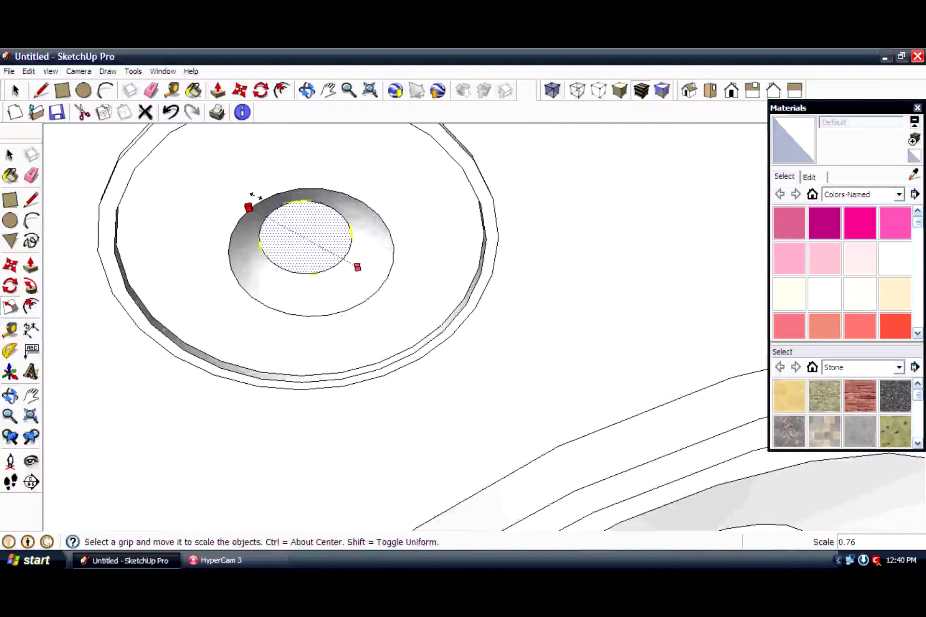
{"action": "scroll", "coordinate": [255, 196], "scroll_direction": "down", "scroll_amount": 3}
{"action": "middle_click_drag", "start_coordinate": [310, 251], "coordinate": [459, 153]}
- Draw the right mid-height circle with an offset ring and recess its inner face
{"action": "key", "text": "c"}
{"action": "scroll", "coordinate": [425, 282], "scroll_direction": "up", "scroll_amount": 5}
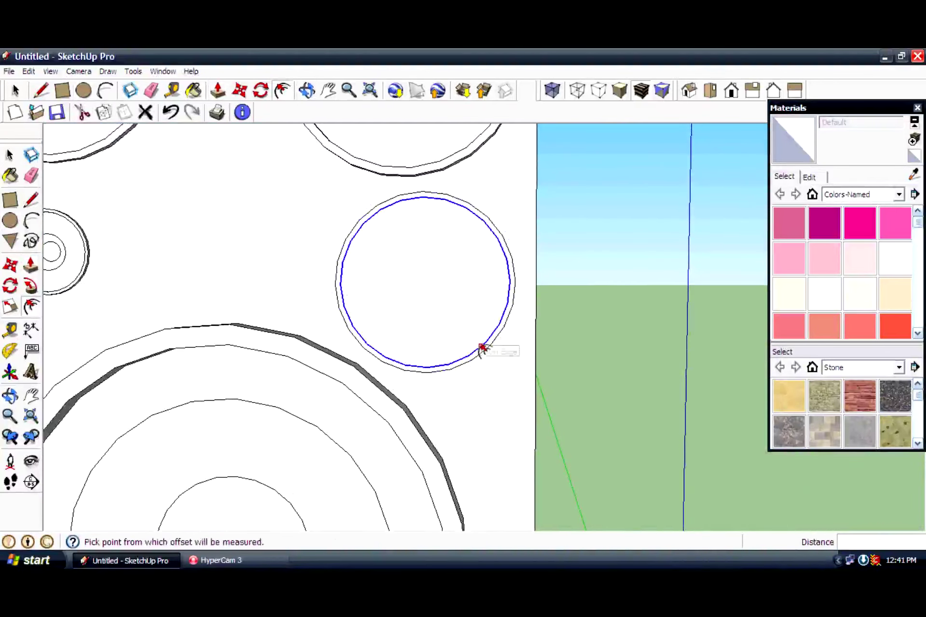
{"action": "left_click", "coordinate": [457, 320]}
{"action": "key", "text": "p"}
{"action": "left_click", "coordinate": [462, 305]}
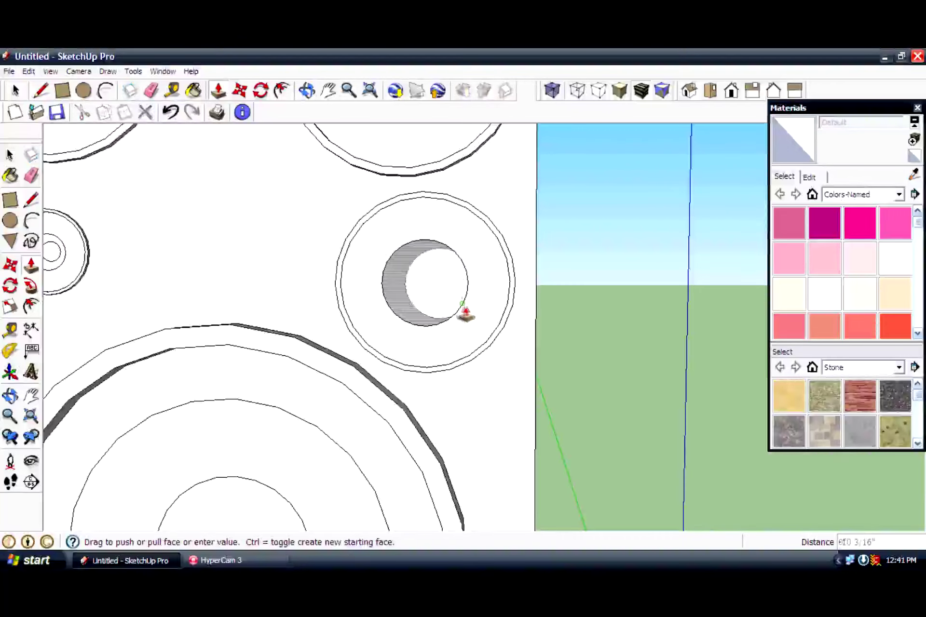
{"action": "left_click", "coordinate": [470, 313]}
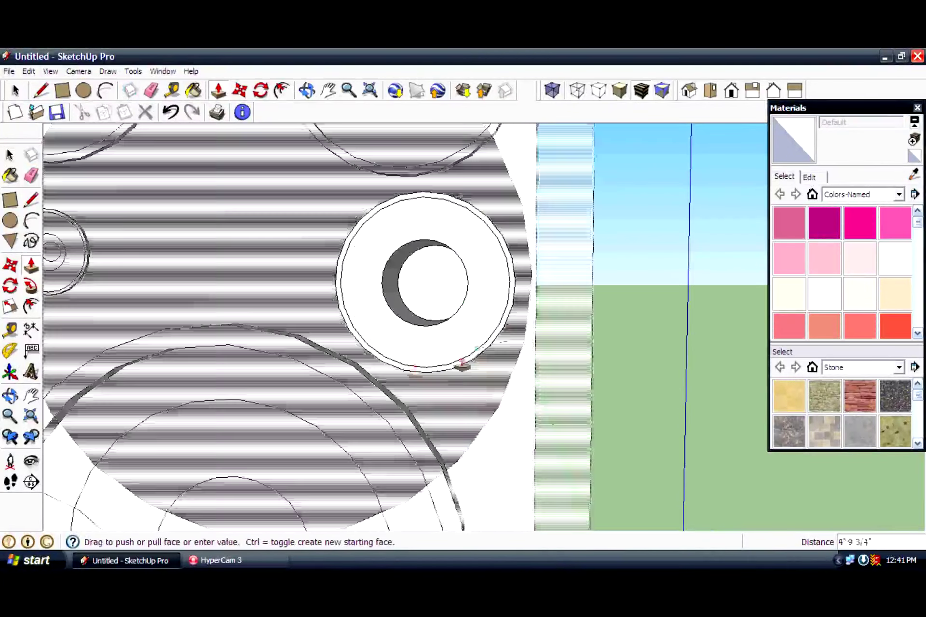
{"action": "left_click", "coordinate": [513, 362]}
{"action": "mouse_move", "coordinate": [512, 362]}
{"action": "middle_mouse_down"}
{"action": "mouse_move", "coordinate": [467, 364]}
{"action": "mouse_move", "coordinate": [100, 299]}
{"action": "middle_mouse_up"}
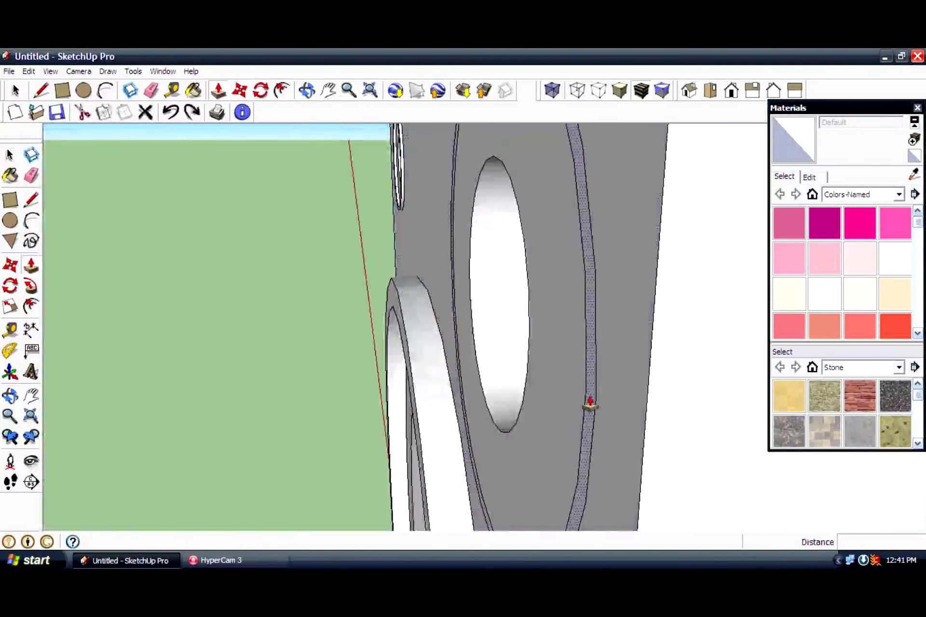
{"action": "mouse_move", "coordinate": [494, 365]}
{"action": "middle_mouse_down"}
{"action": "mouse_move", "coordinate": [616, 351]}
{"action": "mouse_move", "coordinate": [725, 316]}
{"action": "mouse_move", "coordinate": [696, 269]}
{"action": "middle_mouse_up"}
- Shrink the right driver's centre and box-select the whole speaker
{"action": "key", "text": "s"}
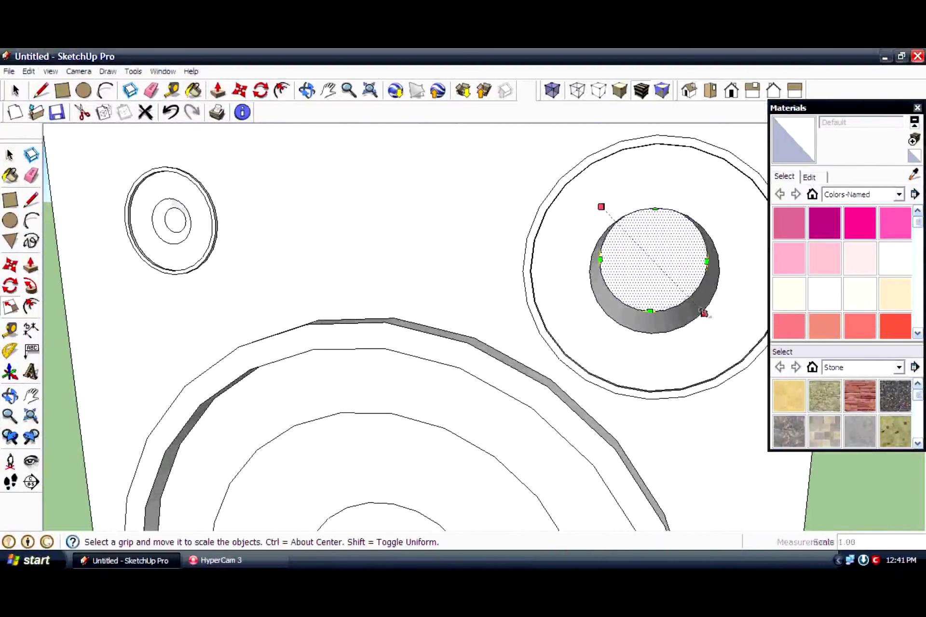
{"action": "left_click_drag", "start_coordinate": [709, 311], "coordinate": [683, 287]}
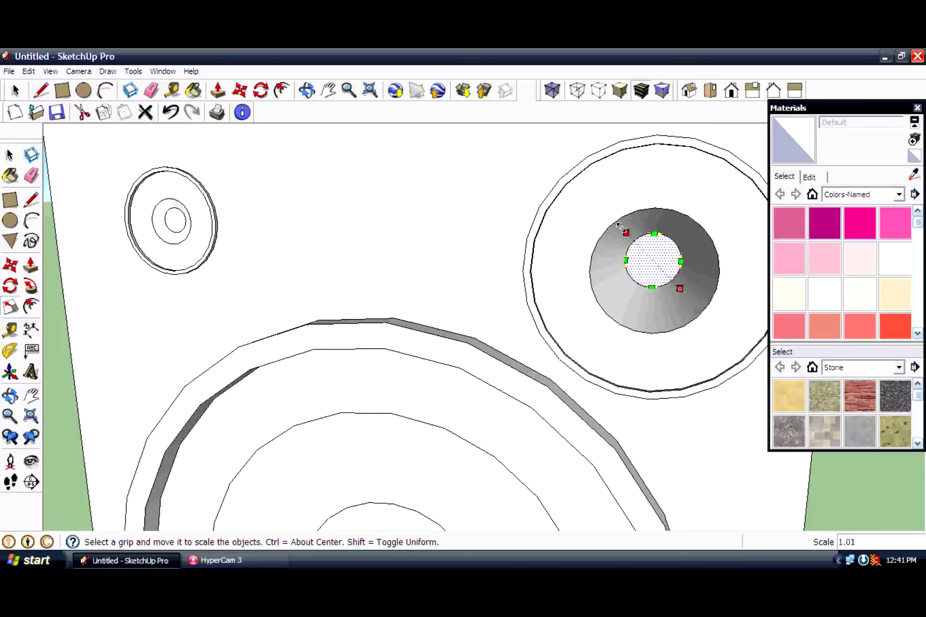
{"action": "scroll", "coordinate": [289, 278], "scroll_direction": "down", "scroll_amount": 10}
{"action": "mouse_move", "coordinate": [83, 252]}
{"action": "middle_mouse_down"}
{"action": "mouse_move", "coordinate": [487, 285]}
{"action": "mouse_move", "coordinate": [387, 324]}
{"action": "middle_mouse_up"}
{"action": "left_click_drag", "start_coordinate": [207, 197], "coordinate": [527, 434]}
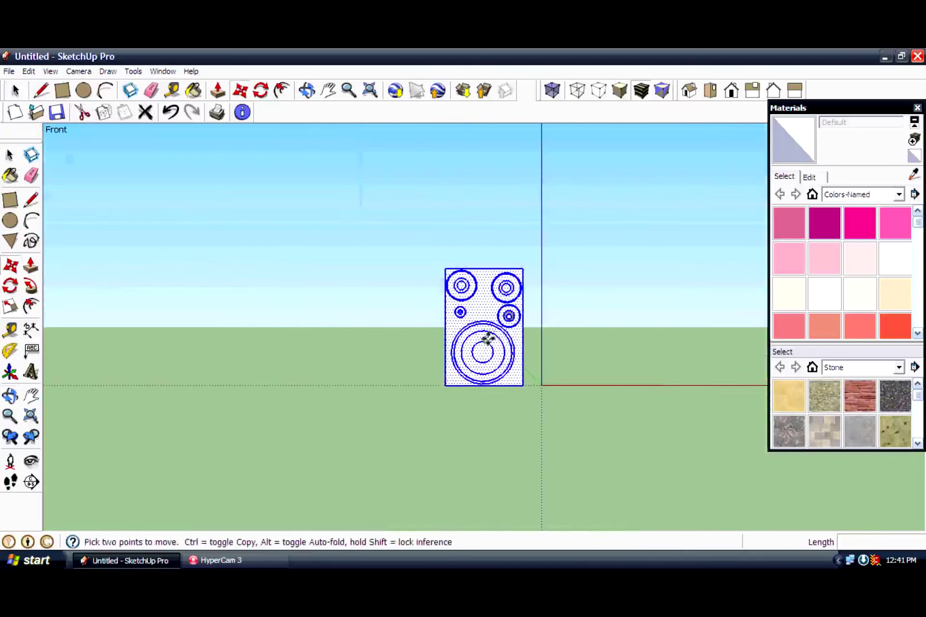
- Copy the speaker to the right to create a second speaker
{"action": "key", "text": "ctrl"}
{"action": "left_click", "coordinate": [488, 339]}
{"action": "left_click", "coordinate": [643, 340]}
{"action": "key", "text": "space"}
{"action": "left_click", "coordinate": [374, 277]}
- Outline the floor between the speakers and pull it up into a lower centre box
{"action": "middle_click_drag", "start_coordinate": [374, 277], "coordinate": [575, 325]}
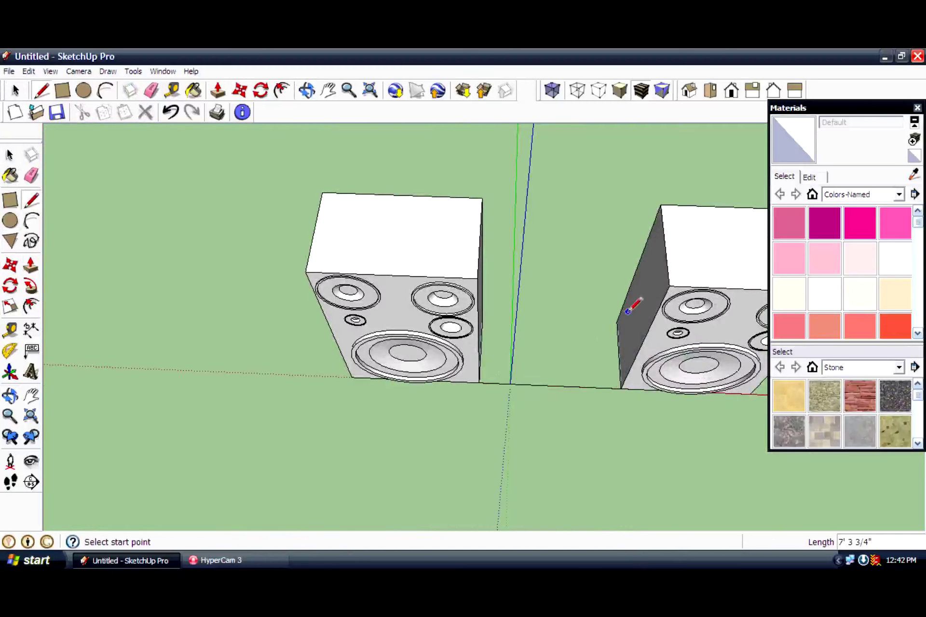
{"action": "middle_click_drag", "start_coordinate": [503, 301], "coordinate": [507, 458]}
{"action": "left_click", "coordinate": [498, 488]}
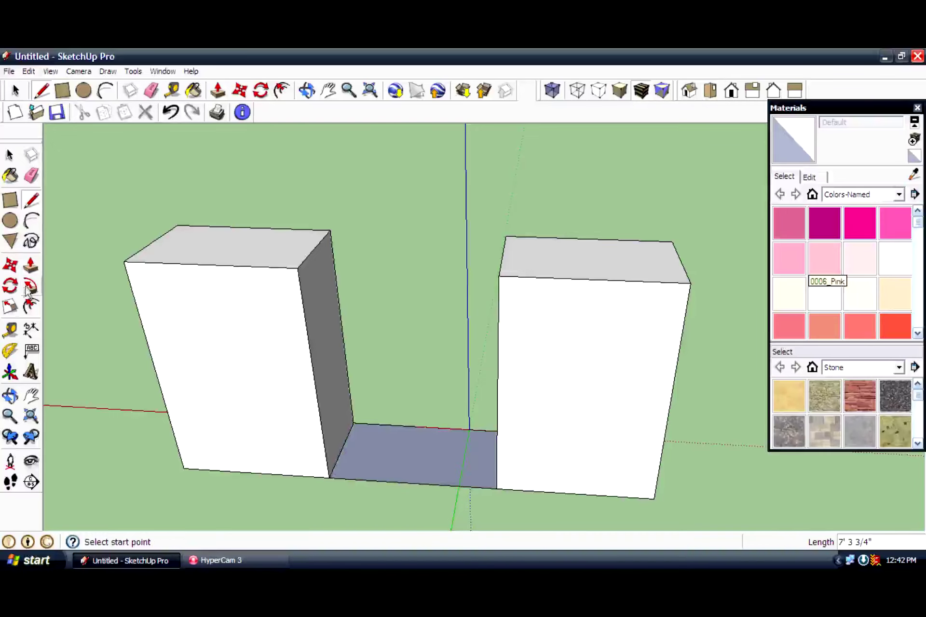
{"action": "key", "text": "p"}
{"action": "left_click_drag", "start_coordinate": [386, 460], "coordinate": [382, 351]}
{"action": "middle_click_drag", "start_coordinate": [383, 351], "coordinate": [433, 307]}
{"action": "scroll", "coordinate": [433, 307], "scroll_direction": "up", "scroll_amount": 3}
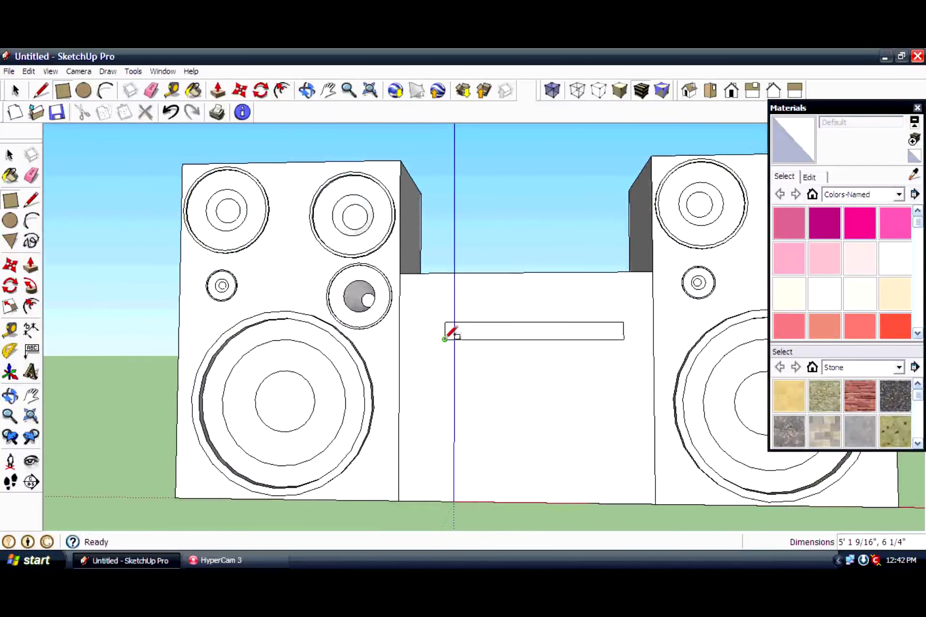
- Finish the narrow front rectangle and pull it out into a thick slab
{"action": "scroll", "coordinate": [445, 338], "scroll_direction": "up", "scroll_amount": 3}
{"action": "left_click", "coordinate": [626, 332]}
{"action": "scroll", "coordinate": [620, 365], "scroll_direction": "down", "scroll_amount": 2}
{"action": "key", "text": "p"}
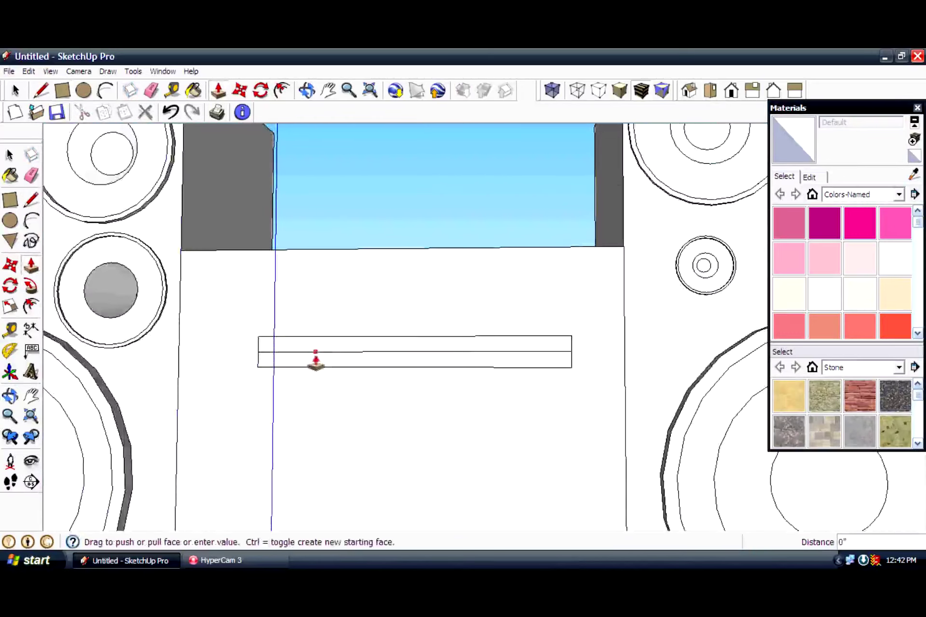
{"action": "middle_click_drag", "start_coordinate": [139, 382], "coordinate": [222, 377]}
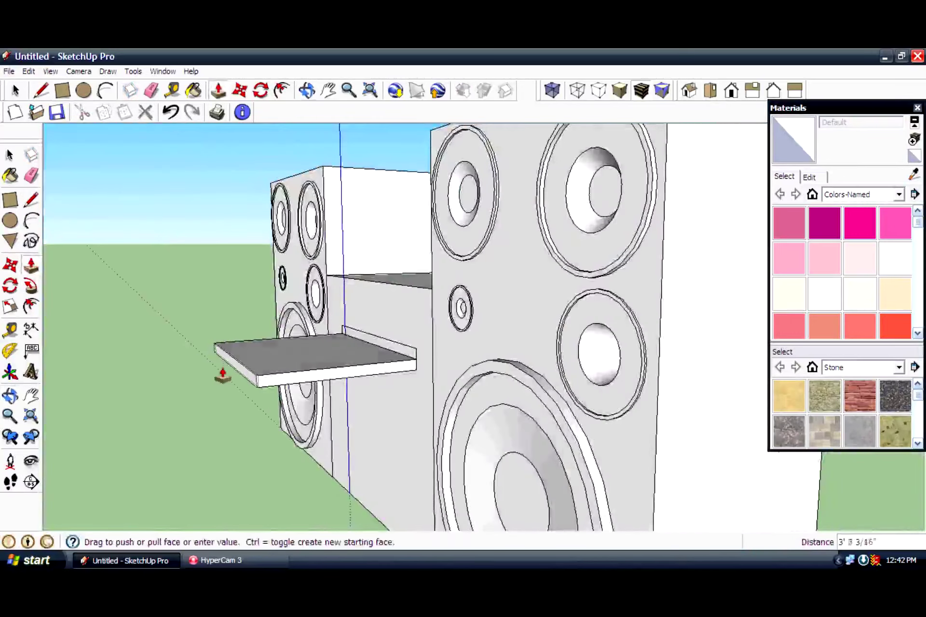
{"action": "left_click", "coordinate": [222, 376]}
- Adjust the slab's depth with a second push/pull
{"action": "scroll", "coordinate": [403, 362], "scroll_direction": "up", "scroll_amount": 2}
{"action": "scroll", "coordinate": [475, 337], "scroll_direction": "up", "scroll_amount": 2}
{"action": "left_click", "coordinate": [475, 337]}
{"action": "left_click", "coordinate": [275, 374]}
{"action": "scroll", "coordinate": [409, 357], "scroll_direction": "up", "scroll_amount": 3}
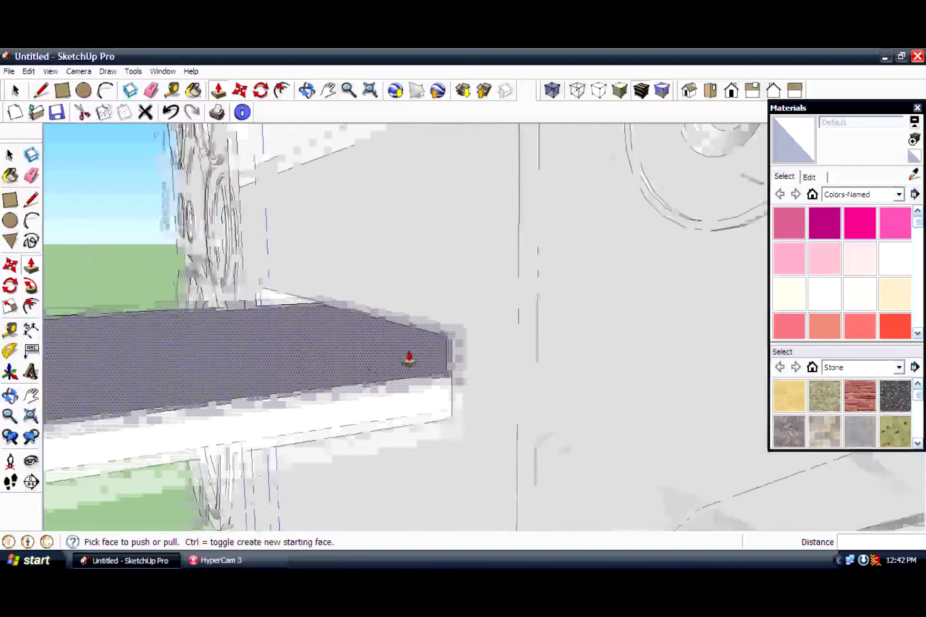
{"action": "scroll", "coordinate": [409, 357], "scroll_direction": "down", "scroll_amount": 4}
{"action": "middle_click_drag", "start_coordinate": [430, 382], "coordinate": [533, 407]}
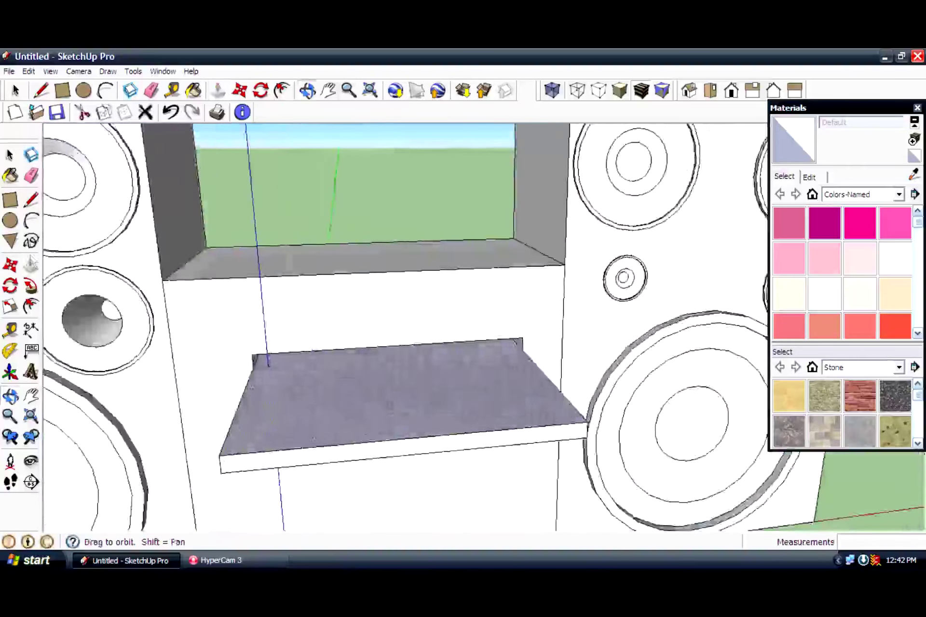
- Draw inset rectangles on the slab top for the tray recess
{"action": "key", "text": "r"}
{"action": "left_click", "coordinate": [220, 455]}
{"action": "scroll", "coordinate": [268, 345], "scroll_direction": "up", "scroll_amount": 3}
{"action": "left_click", "coordinate": [268, 346]}
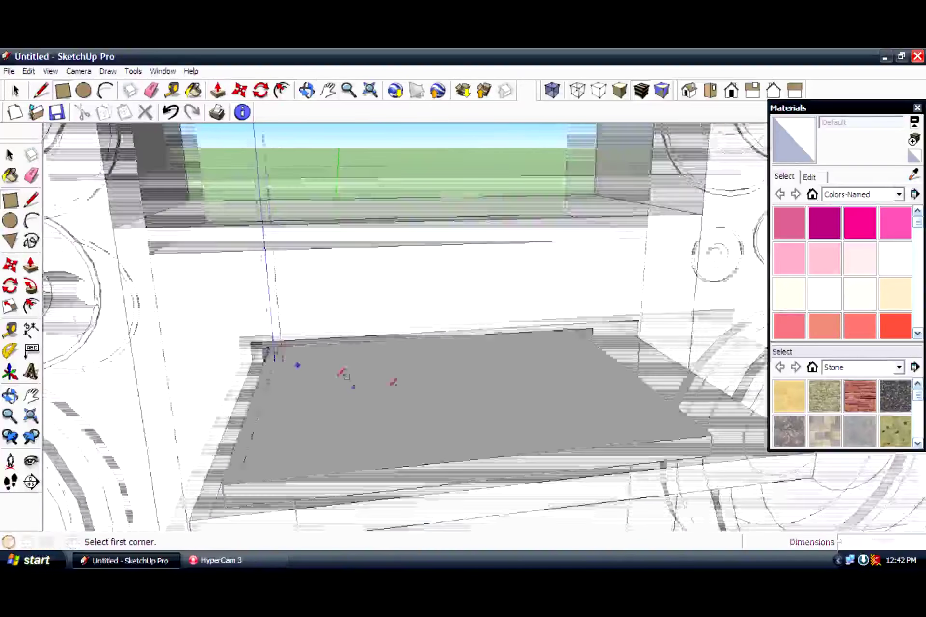
{"action": "left_click", "coordinate": [564, 351]}
{"action": "scroll", "coordinate": [585, 345], "scroll_direction": "up", "scroll_amount": 2}
{"action": "scroll", "coordinate": [579, 337], "scroll_direction": "up", "scroll_amount": 2}
{"action": "scroll", "coordinate": [579, 336], "scroll_direction": "up", "scroll_amount": 2}
{"action": "left_click", "coordinate": [671, 395]}
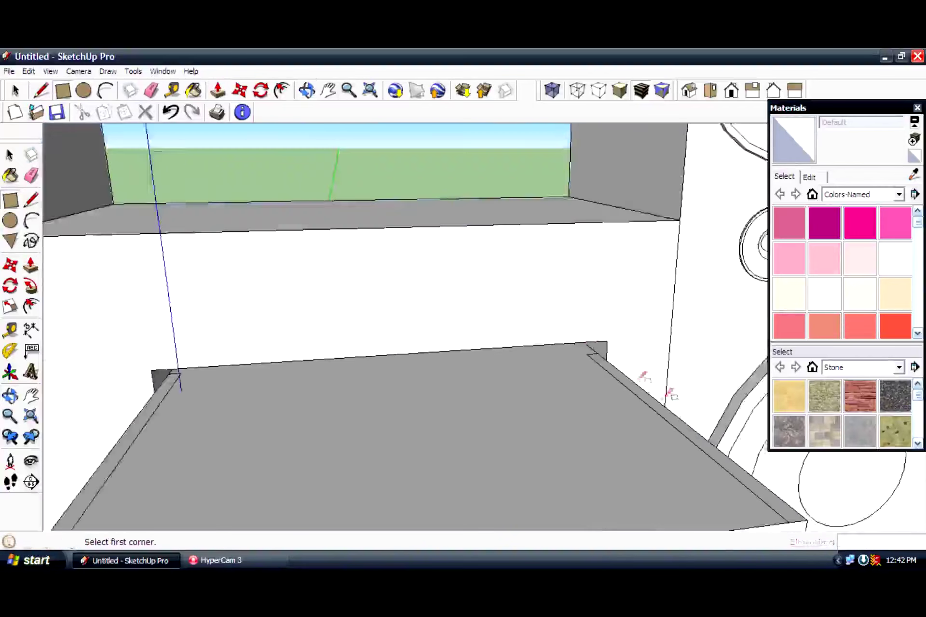
{"action": "scroll", "coordinate": [671, 395], "scroll_direction": "down", "scroll_amount": 3}
{"action": "key", "text": "p"}
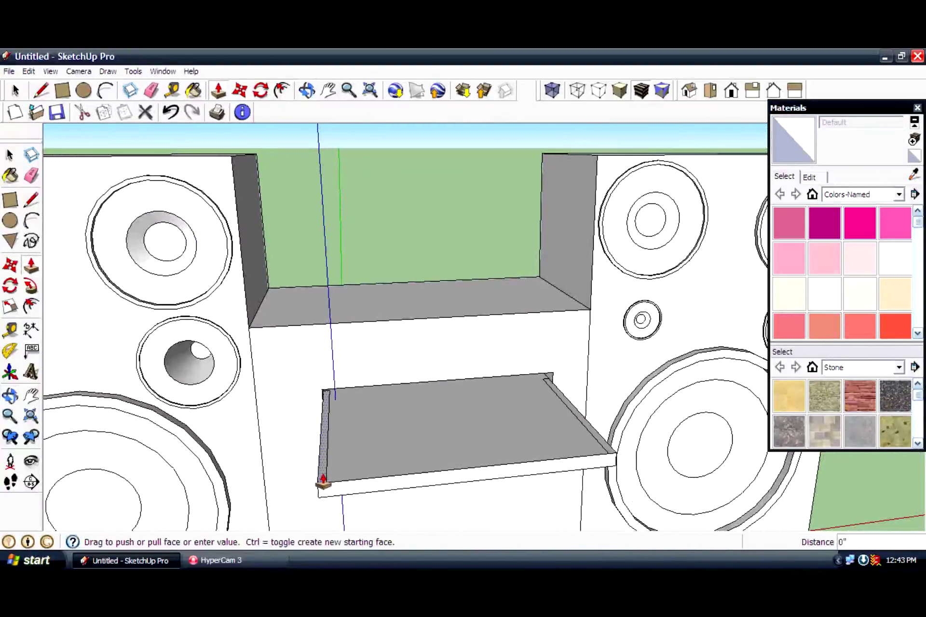
- Recess the slab top into a tray and start a rectangle and arc at its edge
{"action": "left_click", "coordinate": [327, 472]}
{"action": "key", "text": "r"}
{"action": "left_click", "coordinate": [337, 471]}
{"action": "scroll", "coordinate": [610, 448], "scroll_direction": "up", "scroll_amount": 3}
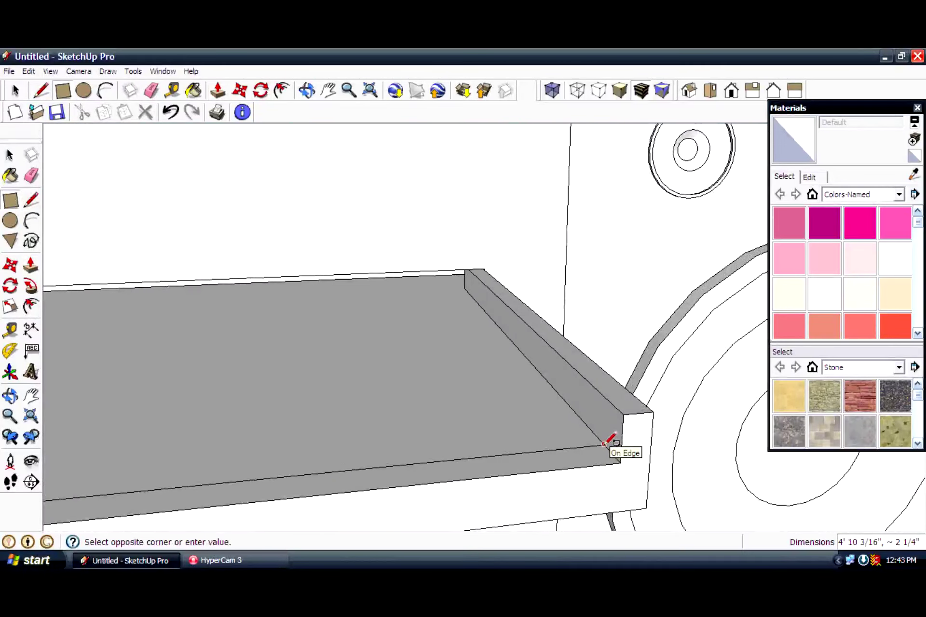
{"action": "left_click", "coordinate": [303, 485]}
{"action": "scroll", "coordinate": [331, 433], "scroll_direction": "down", "scroll_amount": 2}
{"action": "scroll", "coordinate": [330, 433], "scroll_direction": "down", "scroll_amount": 3}
- Close the curved outlines at the tray's side into faces, orbiting to check
{"action": "mouse_move", "coordinate": [330, 433]}
{"action": "middle_mouse_down"}
{"action": "mouse_move", "coordinate": [597, 397]}
{"action": "mouse_move", "coordinate": [89, 213]}
{"action": "middle_mouse_up"}
{"action": "mouse_move", "coordinate": [539, 400]}
{"action": "middle_mouse_down"}
{"action": "mouse_move", "coordinate": [549, 440]}
{"action": "mouse_move", "coordinate": [424, 504]}
{"action": "mouse_move", "coordinate": [413, 450]}
{"action": "mouse_move", "coordinate": [351, 444]}
{"action": "mouse_move", "coordinate": [12, 166]}
{"action": "middle_mouse_up"}
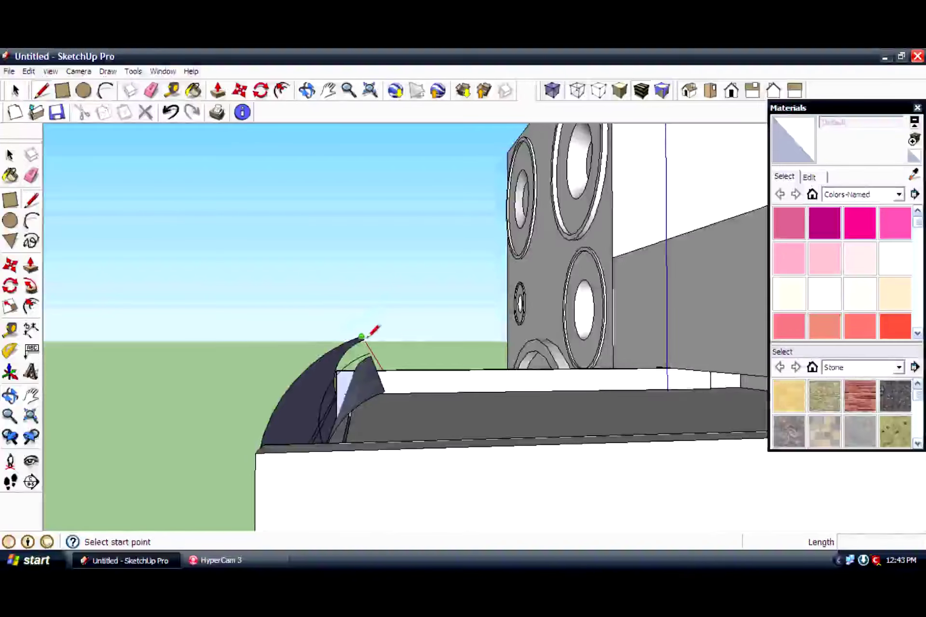
{"action": "left_click", "coordinate": [385, 392]}
{"action": "mouse_move", "coordinate": [424, 325]}
{"action": "middle_mouse_down"}
{"action": "mouse_move", "coordinate": [743, 374]}
{"action": "mouse_move", "coordinate": [641, 393]}
{"action": "mouse_move", "coordinate": [786, 338]}
{"action": "middle_mouse_up"}
{"action": "left_click", "coordinate": [611, 361]}
{"action": "middle_click_drag", "start_coordinate": [661, 399], "coordinate": [272, 383]}
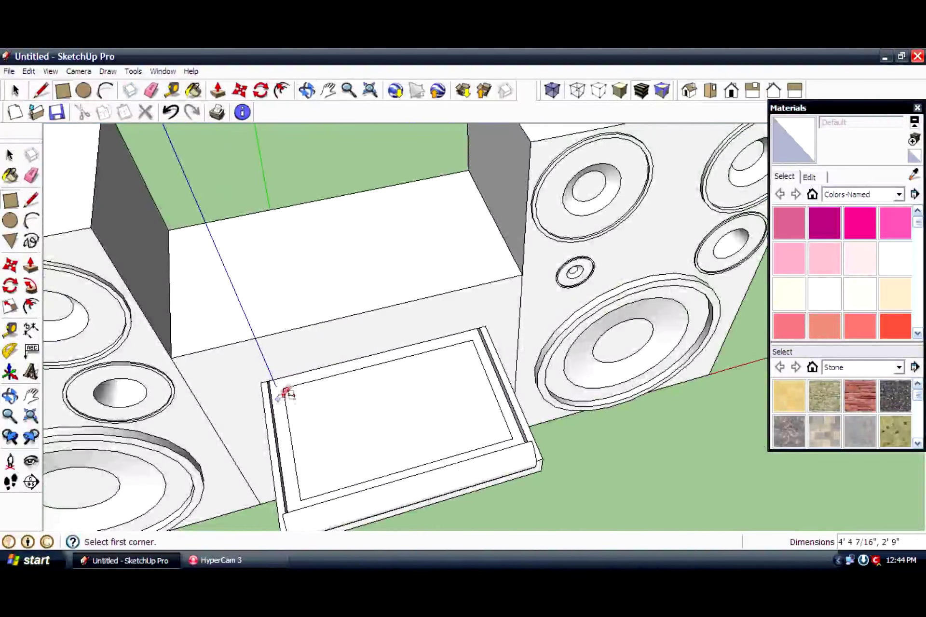
- Recess the tray's inner panel down and begin drawing the round platter
{"action": "left_click", "coordinate": [292, 446]}
{"action": "scroll", "coordinate": [286, 440], "scroll_direction": "up", "scroll_amount": 3}
{"action": "scroll", "coordinate": [286, 440], "scroll_direction": "up", "scroll_amount": 5}
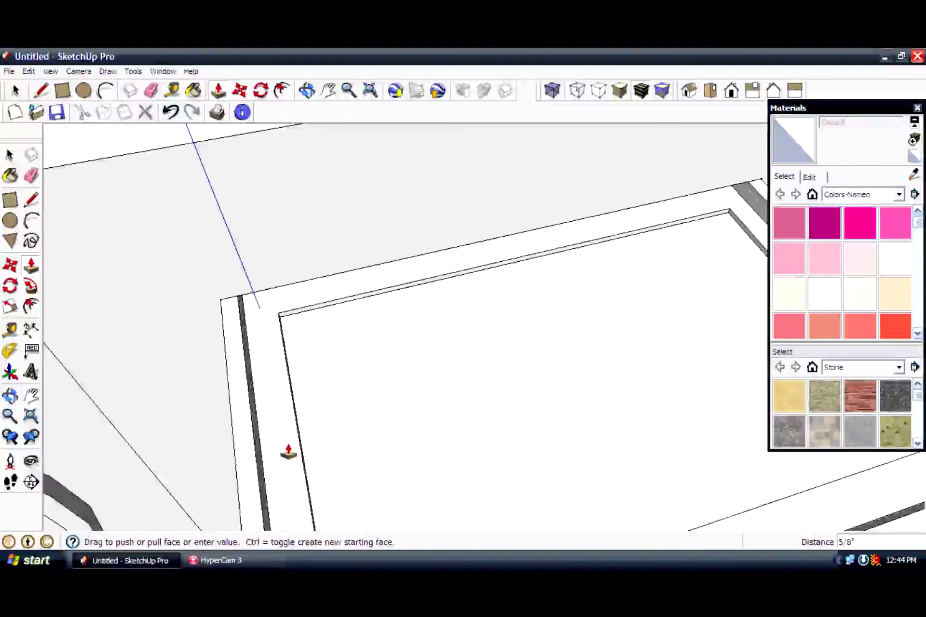
{"action": "scroll", "coordinate": [285, 440], "scroll_direction": "down", "scroll_amount": 6}
{"action": "key", "text": "Escape"}
{"action": "key", "text": "c"}
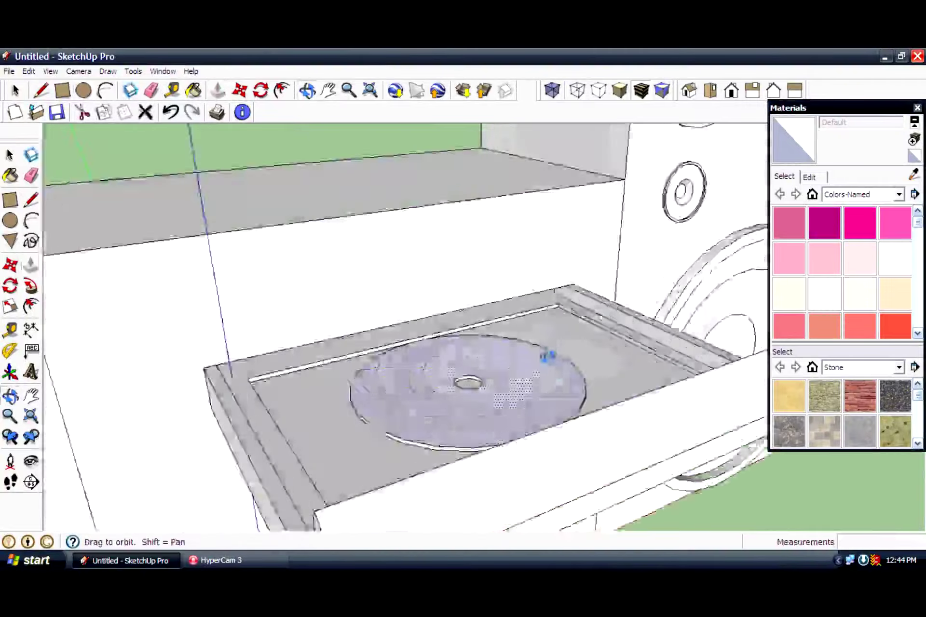
{"action": "scroll", "coordinate": [549, 355], "scroll_direction": "up", "scroll_amount": 3}
- Draw a circle on the middle unit's front below the tray and offset it inward into a ring
{"action": "mouse_move", "coordinate": [548, 355]}
{"action": "left_mouse_down"}
{"action": "mouse_move", "coordinate": [606, 370]}
{"action": "mouse_move", "coordinate": [558, 389]}
{"action": "left_mouse_up"}
{"action": "scroll", "coordinate": [563, 448], "scroll_direction": "up", "scroll_amount": 2}
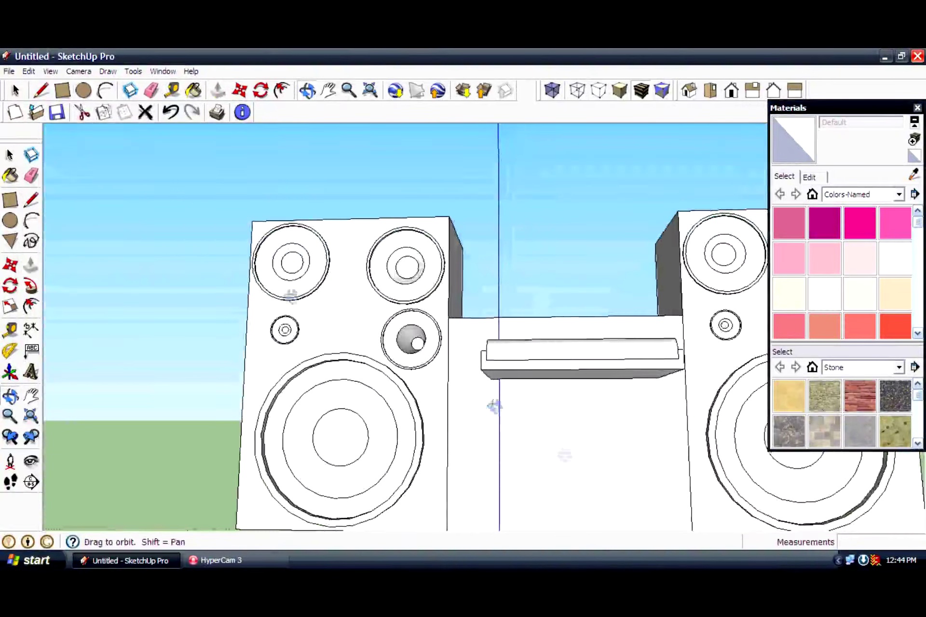
{"action": "scroll", "coordinate": [418, 391], "scroll_direction": "down", "scroll_amount": 2}
{"action": "key", "text": "c"}
{"action": "left_click", "coordinate": [413, 407]}
{"action": "left_click", "coordinate": [455, 404]}
{"action": "scroll", "coordinate": [455, 404], "scroll_direction": "up", "scroll_amount": 2}
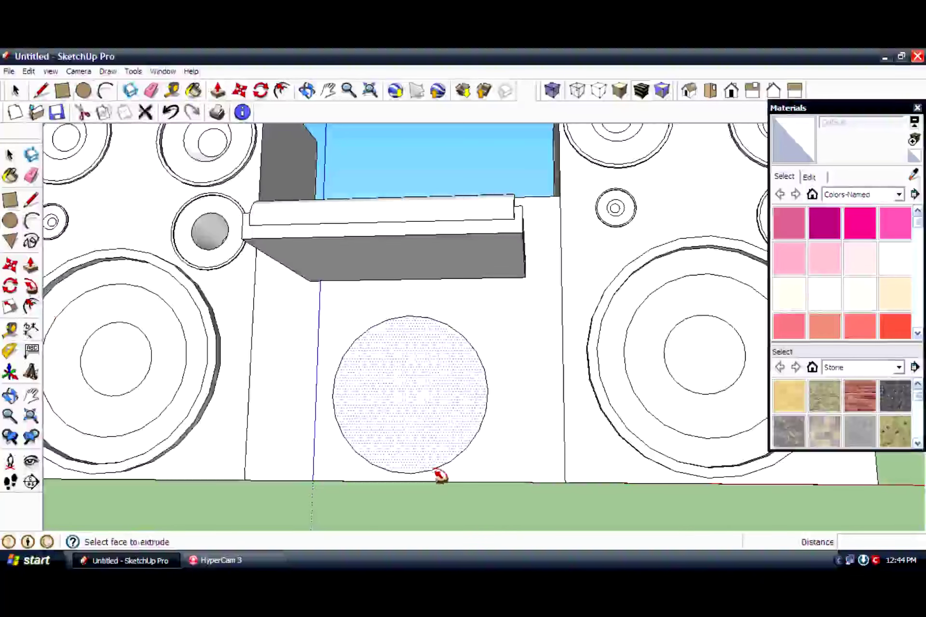
{"action": "scroll", "coordinate": [470, 434], "scroll_direction": "up", "scroll_amount": 2}
{"action": "key", "text": "f"}
{"action": "left_click", "coordinate": [430, 479]}
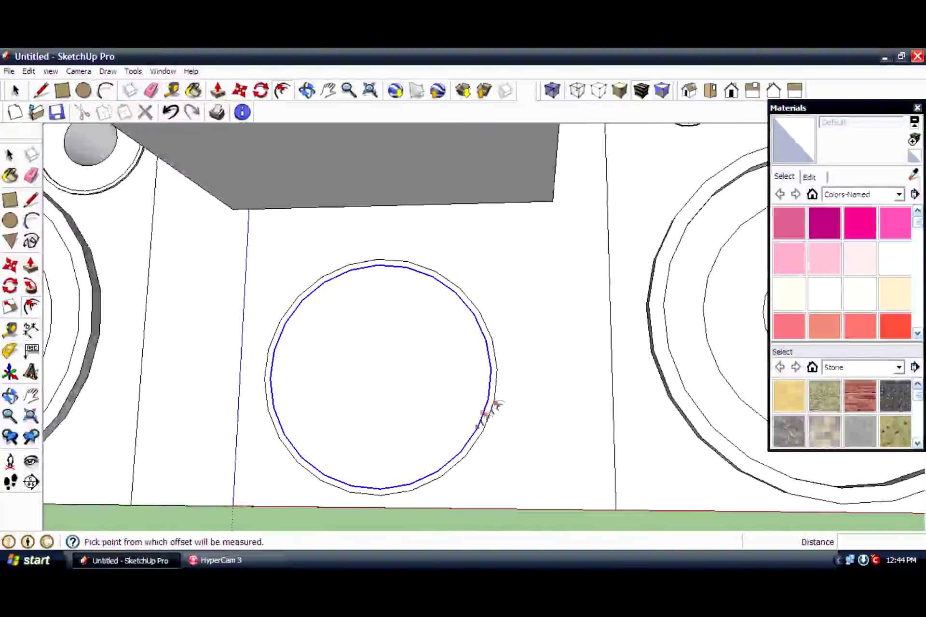
{"action": "left_click", "coordinate": [30, 266]}
- Push the inner circle in, scale its bottom smaller about the centre, and push it again
{"action": "left_click", "coordinate": [400, 391]}
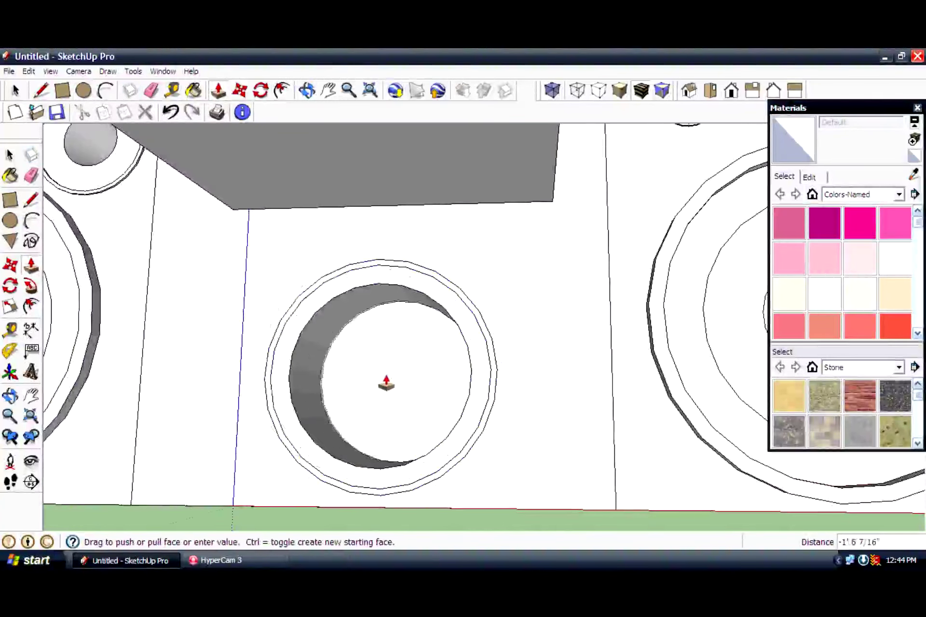
{"action": "left_click", "coordinate": [386, 382]}
{"action": "middle_click_drag", "start_coordinate": [386, 382], "coordinate": [412, 443]}
{"action": "key", "text": "s"}
{"action": "left_click_drag", "start_coordinate": [412, 443], "coordinate": [348, 346], "text": "ctrl"}
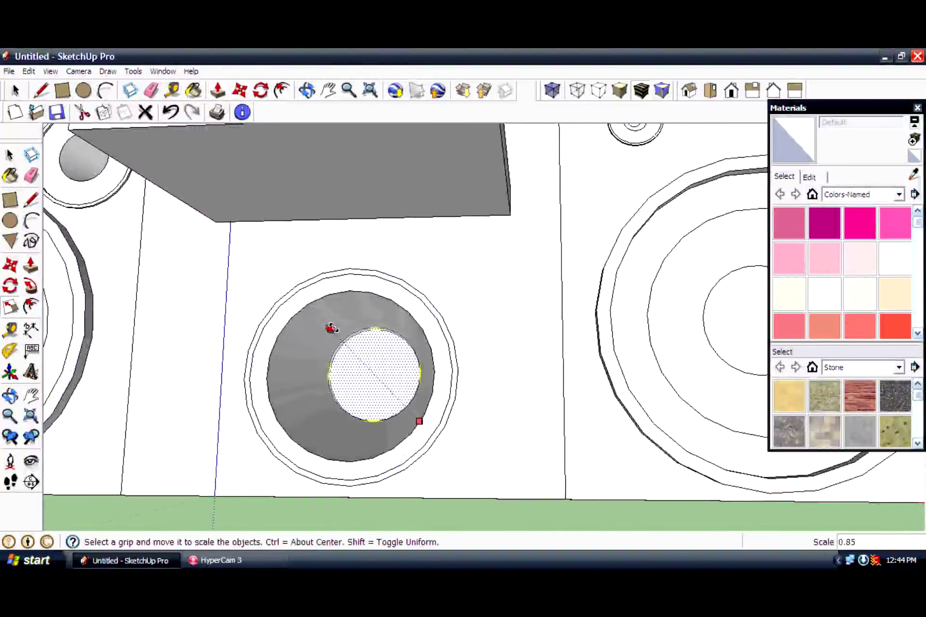
{"action": "left_click", "coordinate": [373, 372]}
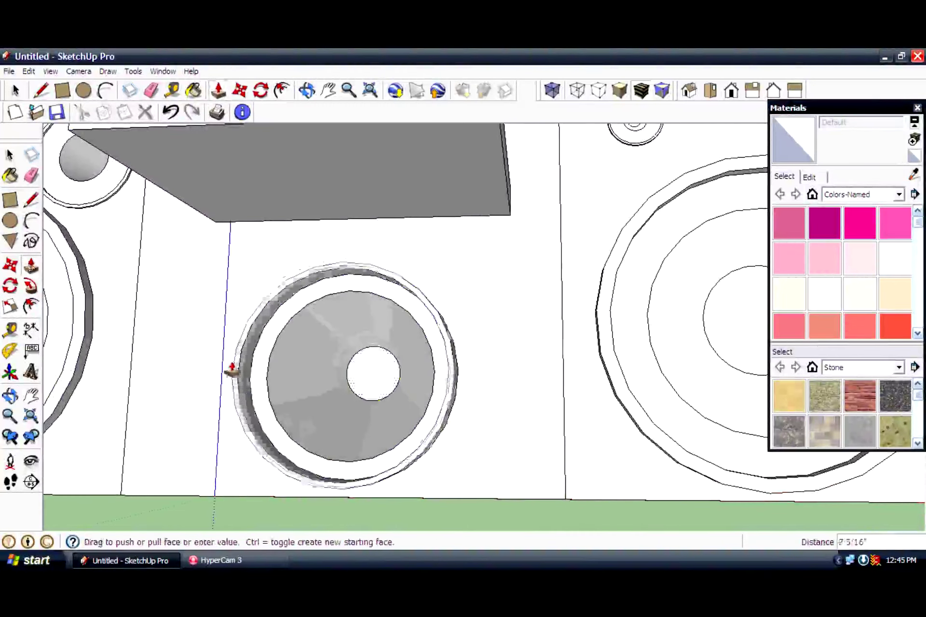
{"action": "left_click", "coordinate": [231, 367]}
{"action": "scroll", "coordinate": [327, 391], "scroll_direction": "down", "scroll_amount": 3}
{"action": "scroll", "coordinate": [467, 346], "scroll_direction": "down", "scroll_amount": 5}
{"action": "middle_click_drag", "start_coordinate": [467, 347], "coordinate": [624, 414]}
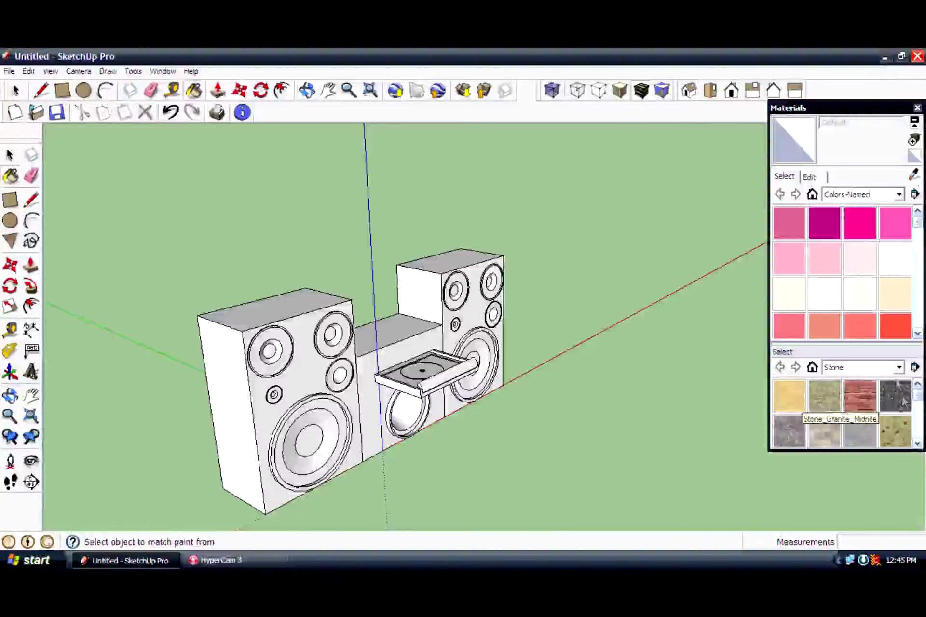
- Paint the left speaker, middle unit and right speaker with Wood_Cherry_Original
{"action": "left_click", "coordinate": [898, 368]}
{"action": "left_click", "coordinate": [842, 532]}
{"action": "left_click", "coordinate": [859, 431]}
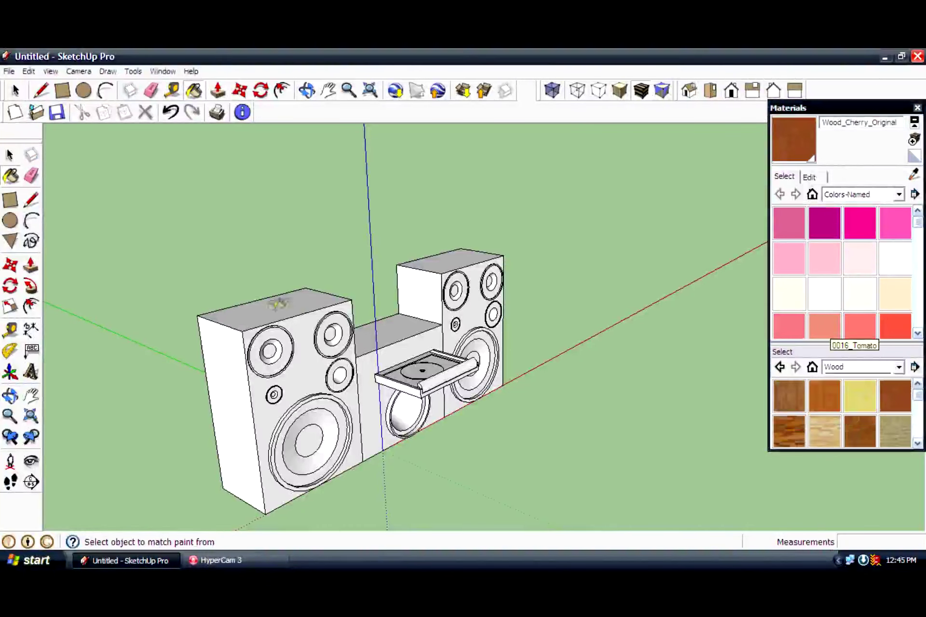
{"action": "left_click", "coordinate": [278, 304]}
{"action": "left_click", "coordinate": [429, 410]}
{"action": "left_click", "coordinate": [463, 400]}
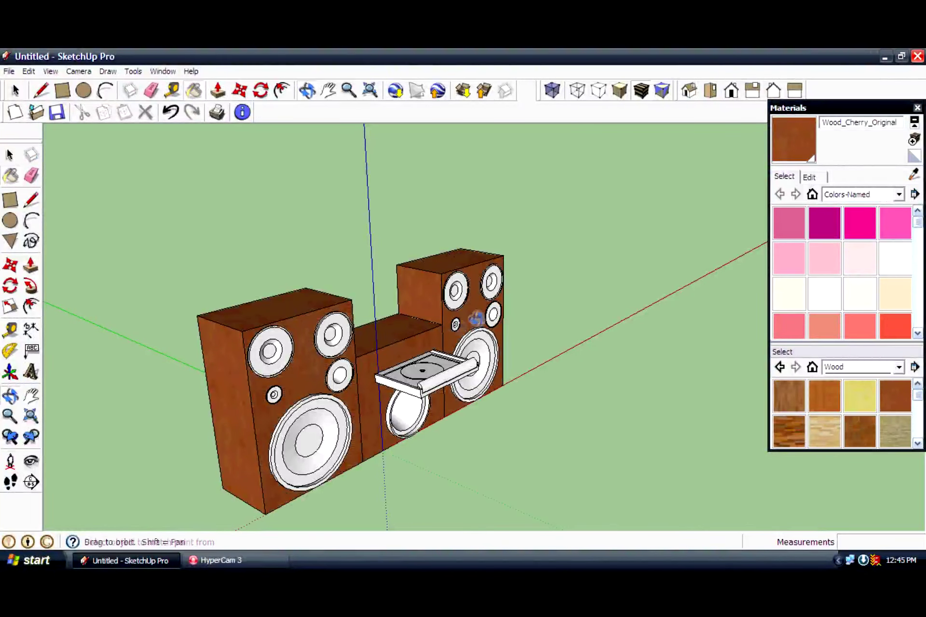
- Paint the remaining box faces cherry wood, including those seen from below
{"action": "middle_click_drag", "start_coordinate": [477, 318], "coordinate": [603, 439]}
{"action": "left_click", "coordinate": [554, 434]}
{"action": "left_click", "coordinate": [424, 409]}
{"action": "left_click", "coordinate": [347, 385]}
{"action": "middle_click_drag", "start_coordinate": [372, 382], "coordinate": [530, 338]}
{"action": "left_click", "coordinate": [309, 381]}
{"action": "middle_click_drag", "start_coordinate": [661, 321], "coordinate": [338, 364]}
- Try a Sketchy stone material on the middle speaker cone, then undo it
{"action": "left_click", "coordinate": [897, 368]}
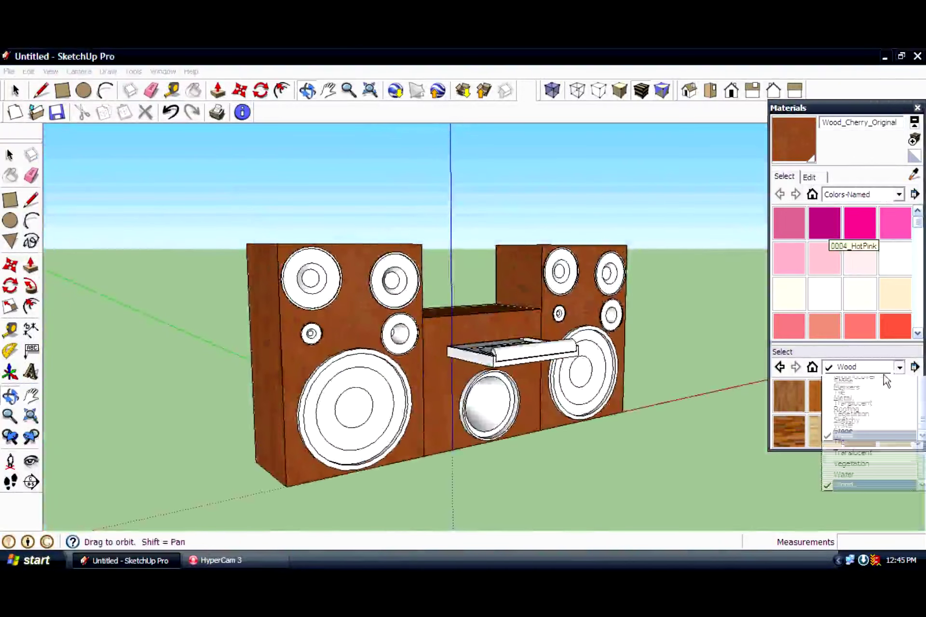
{"action": "left_click", "coordinate": [898, 194]}
{"action": "left_click", "coordinate": [846, 307]}
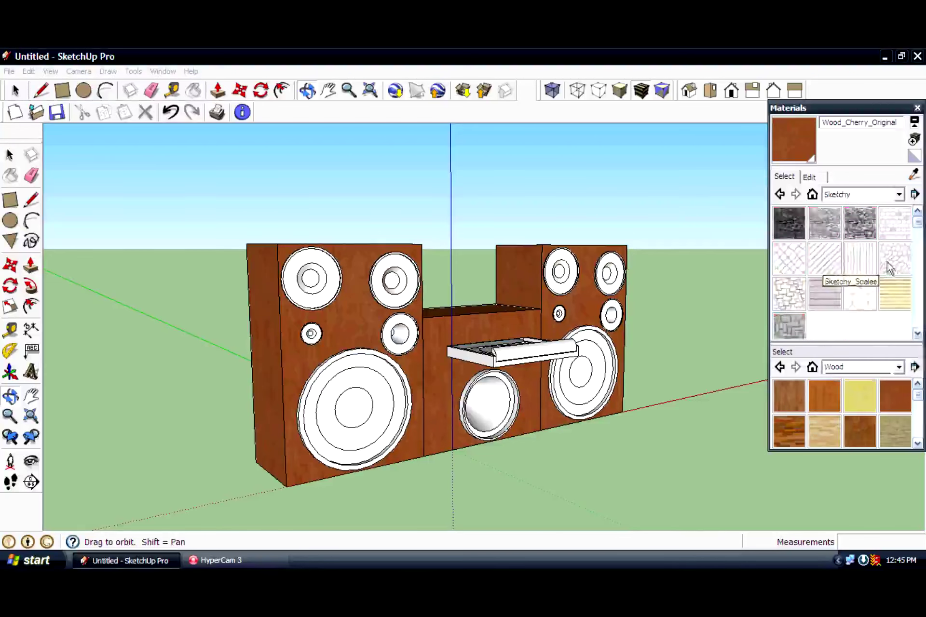
{"action": "left_click", "coordinate": [859, 223]}
{"action": "left_click", "coordinate": [502, 404]}
{"action": "key", "text": "ctrl+z"}
- Browse the Vegetation and Tile collections, settling on Carpet and Textiles
{"action": "left_click", "coordinate": [898, 194]}
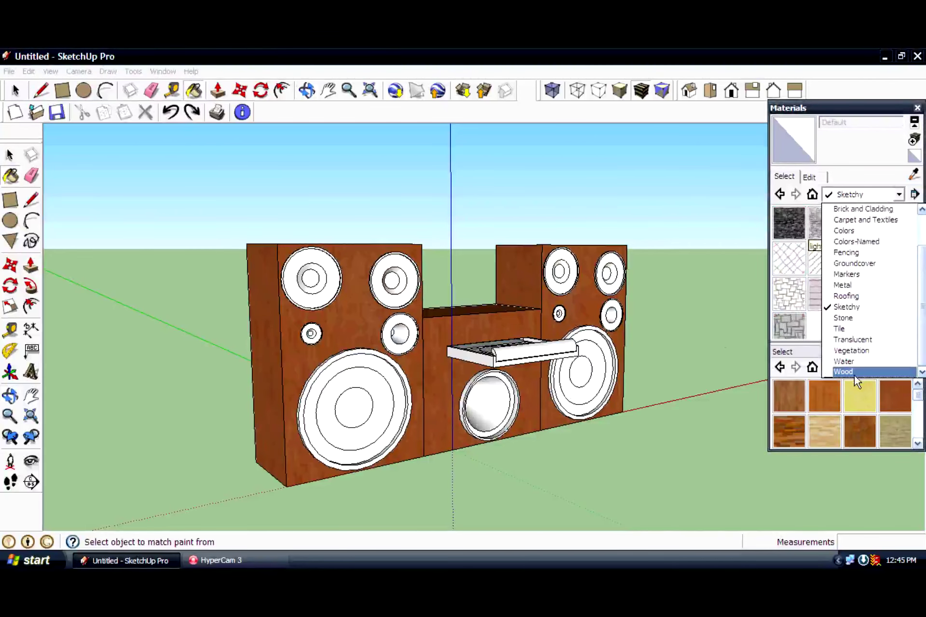
{"action": "left_click", "coordinate": [852, 351]}
{"action": "left_click", "coordinate": [898, 194]}
{"action": "left_click", "coordinate": [876, 328]}
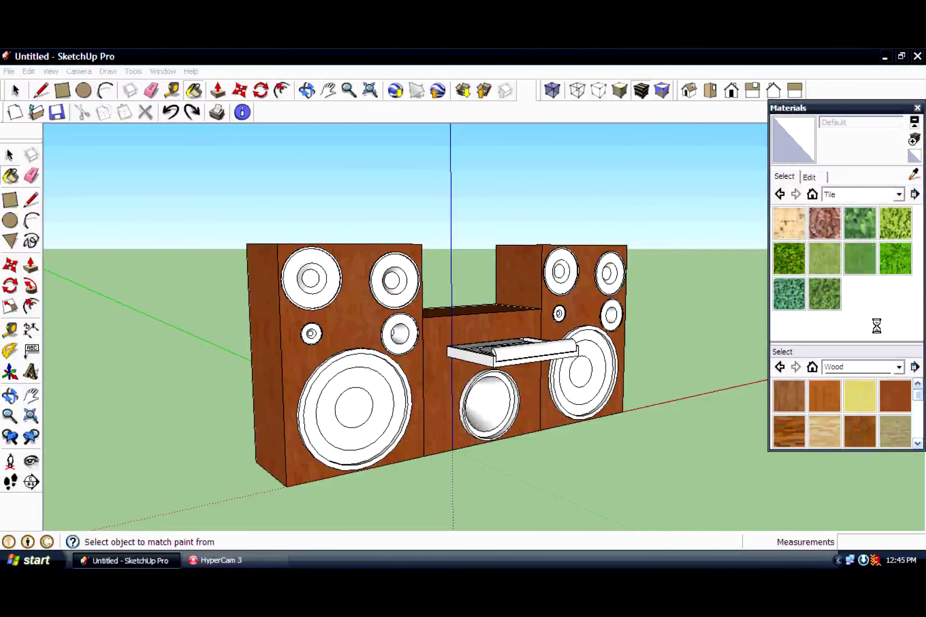
{"action": "left_click", "coordinate": [897, 194]}
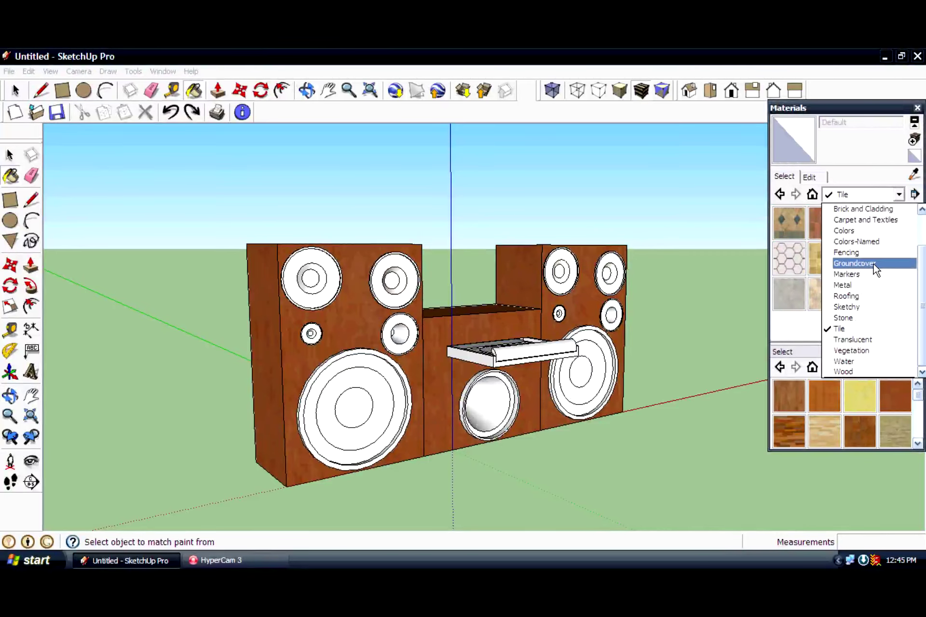
{"action": "left_click", "coordinate": [876, 221]}
- Paint the middle cone Carpet_Plush_Charcoal and the large woofer's rings Carpet_Diamond_Olive
{"action": "left_click", "coordinate": [487, 418]}
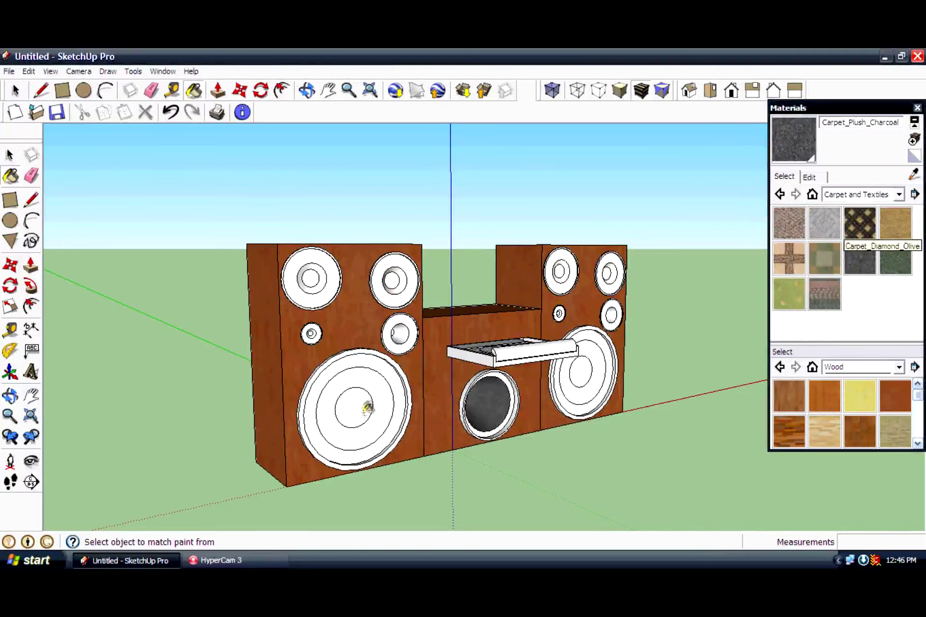
{"action": "left_click", "coordinate": [355, 408]}
{"action": "scroll", "coordinate": [376, 420], "scroll_direction": "up", "scroll_amount": 5}
{"action": "mouse_move", "coordinate": [376, 422]}
{"action": "middle_mouse_down"}
{"action": "mouse_move", "coordinate": [201, 420]}
{"action": "mouse_move", "coordinate": [343, 317]}
{"action": "mouse_move", "coordinate": [427, 398]}
{"action": "middle_mouse_up"}
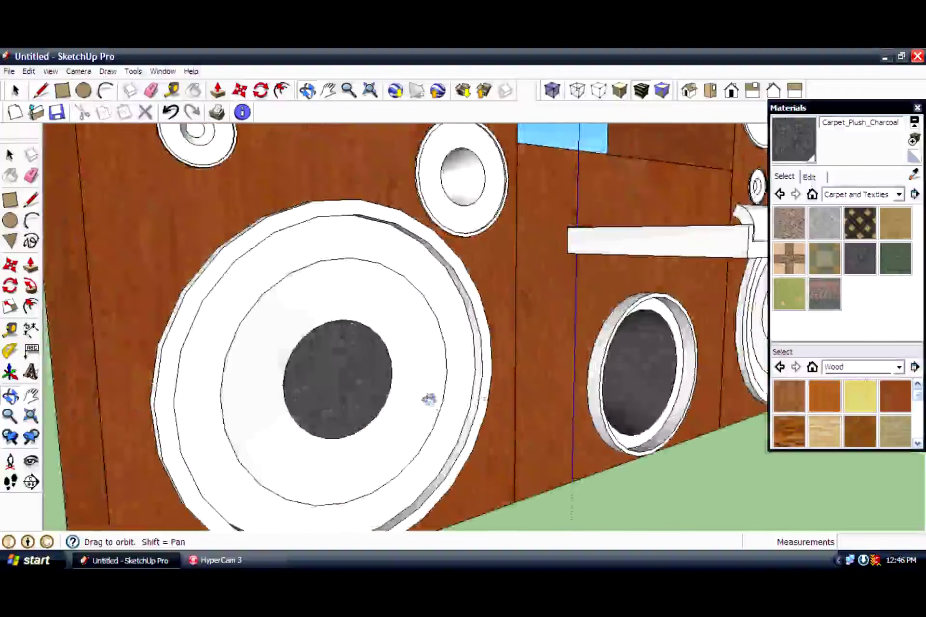
{"action": "left_click", "coordinate": [860, 223]}
{"action": "left_click", "coordinate": [249, 236]}
{"action": "left_click", "coordinate": [212, 250]}
{"action": "scroll", "coordinate": [212, 250], "scroll_direction": "up", "scroll_amount": 2}
{"action": "mouse_move", "coordinate": [212, 250]}
{"action": "middle_mouse_down"}
{"action": "mouse_move", "coordinate": [385, 270]}
{"action": "mouse_move", "coordinate": [627, 337]}
{"action": "middle_mouse_up"}
{"action": "scroll", "coordinate": [711, 384], "scroll_direction": "down", "scroll_amount": 10}
{"action": "middle_click_drag", "start_coordinate": [711, 384], "coordinate": [627, 367]}
{"action": "scroll", "coordinate": [626, 366], "scroll_direction": "up", "scroll_amount": 5}
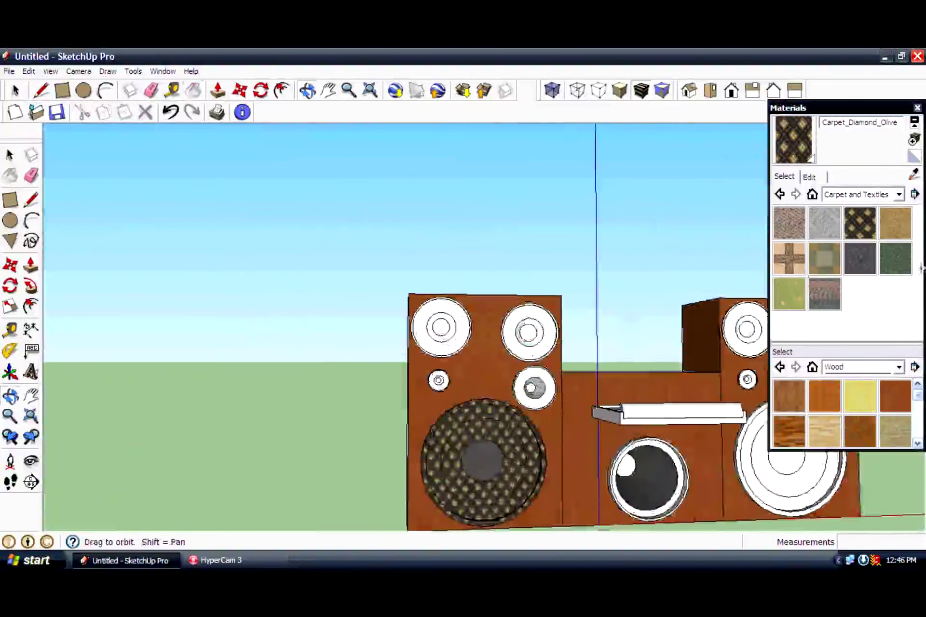
- Paint the right speaker's ring with the olive diamond carpet
{"action": "left_click", "coordinate": [860, 259]}
{"action": "scroll", "coordinate": [436, 373], "scroll_direction": "up", "scroll_amount": 4}
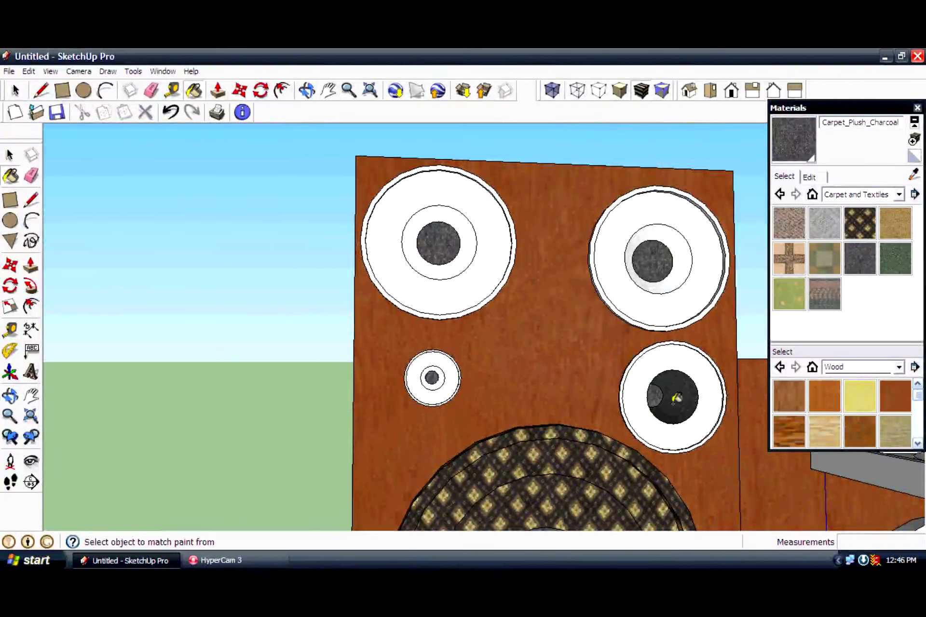
{"action": "scroll", "coordinate": [419, 247], "scroll_direction": "down", "scroll_amount": 2}
{"action": "mouse_move", "coordinate": [420, 247]}
{"action": "middle_mouse_down"}
{"action": "mouse_move", "coordinate": [428, 424]}
{"action": "mouse_move", "coordinate": [581, 436]}
{"action": "mouse_move", "coordinate": [636, 397]}
{"action": "mouse_move", "coordinate": [644, 248]}
{"action": "middle_mouse_up"}
{"action": "scroll", "coordinate": [581, 436], "scroll_direction": "down", "scroll_amount": 2}
{"action": "scroll", "coordinate": [581, 437], "scroll_direction": "down", "scroll_amount": 2}
{"action": "scroll", "coordinate": [635, 396], "scroll_direction": "up", "scroll_amount": 6}
{"action": "scroll", "coordinate": [644, 248], "scroll_direction": "down", "scroll_amount": 2}
{"action": "scroll", "coordinate": [644, 248], "scroll_direction": "up", "scroll_amount": 3}
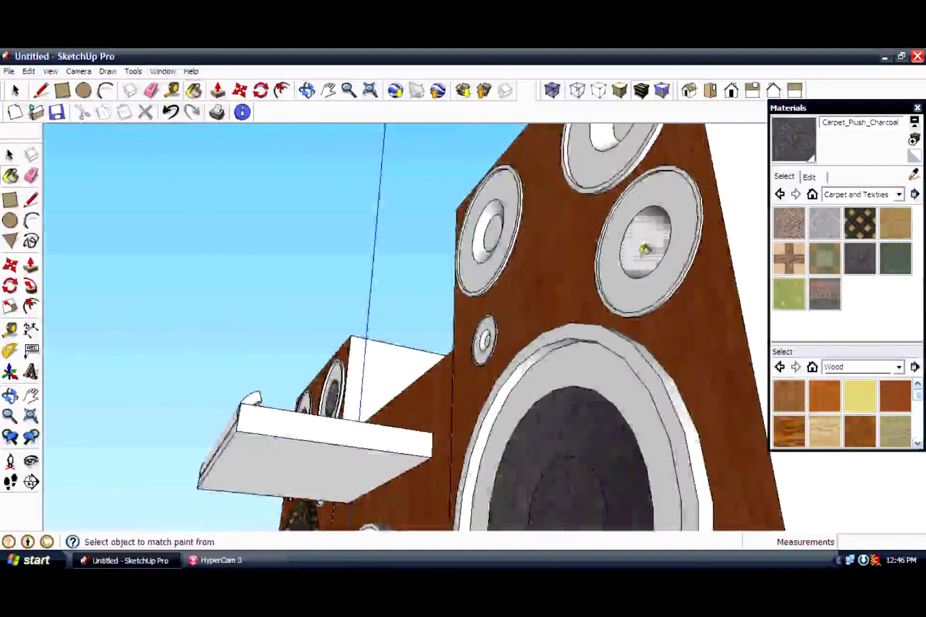
{"action": "mouse_move", "coordinate": [520, 257]}
{"action": "middle_mouse_down"}
{"action": "mouse_move", "coordinate": [622, 390]}
{"action": "mouse_move", "coordinate": [609, 385]}
{"action": "mouse_move", "coordinate": [614, 427]}
{"action": "mouse_move", "coordinate": [675, 415]}
{"action": "mouse_move", "coordinate": [671, 310]}
{"action": "mouse_move", "coordinate": [640, 336]}
{"action": "mouse_move", "coordinate": [637, 319]}
{"action": "mouse_move", "coordinate": [646, 348]}
{"action": "middle_mouse_up"}
{"action": "scroll", "coordinate": [622, 391], "scroll_direction": "up", "scroll_amount": 3}
{"action": "scroll", "coordinate": [628, 388], "scroll_direction": "down", "scroll_amount": 3}
{"action": "left_click", "coordinate": [866, 235]}
{"action": "left_click", "coordinate": [578, 270]}
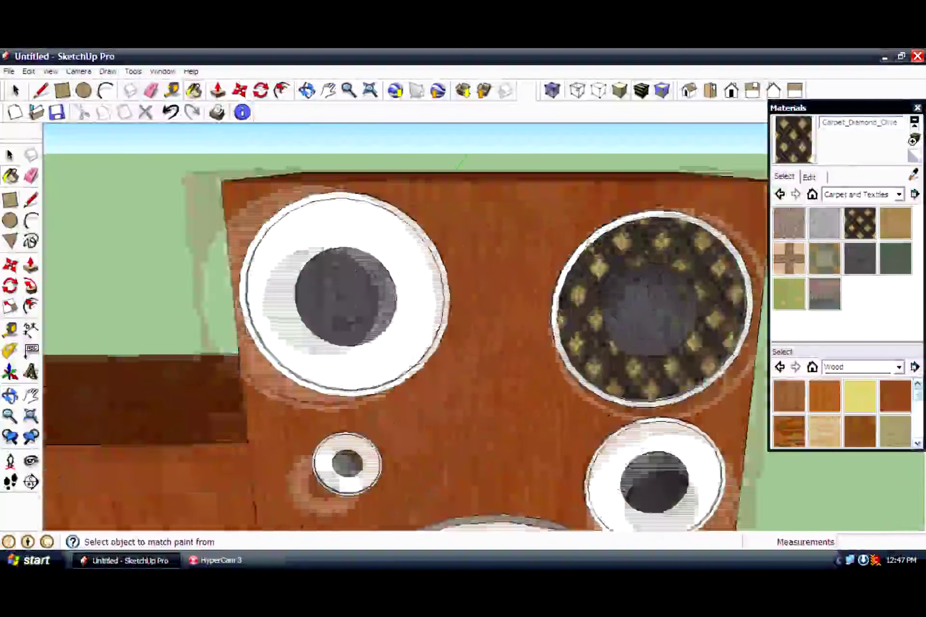
- Fill the speaker's inner hole with Carpet_Plush_Charcoal
{"action": "scroll", "coordinate": [574, 289], "scroll_direction": "up", "scroll_amount": 5}
{"action": "scroll", "coordinate": [685, 262], "scroll_direction": "down", "scroll_amount": 5}
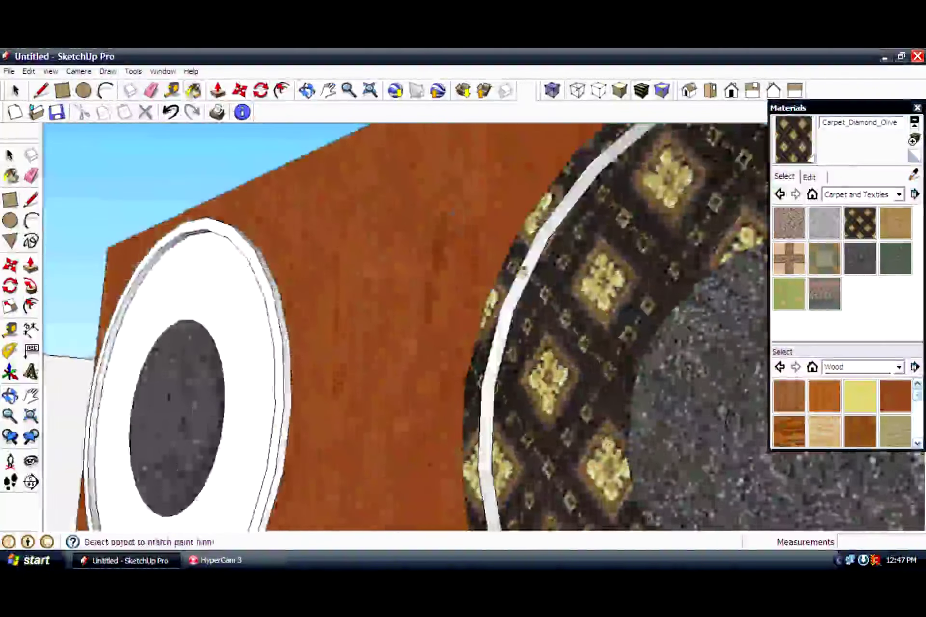
{"action": "scroll", "coordinate": [305, 281], "scroll_direction": "up", "scroll_amount": 3}
{"action": "scroll", "coordinate": [140, 191], "scroll_direction": "down", "scroll_amount": 5}
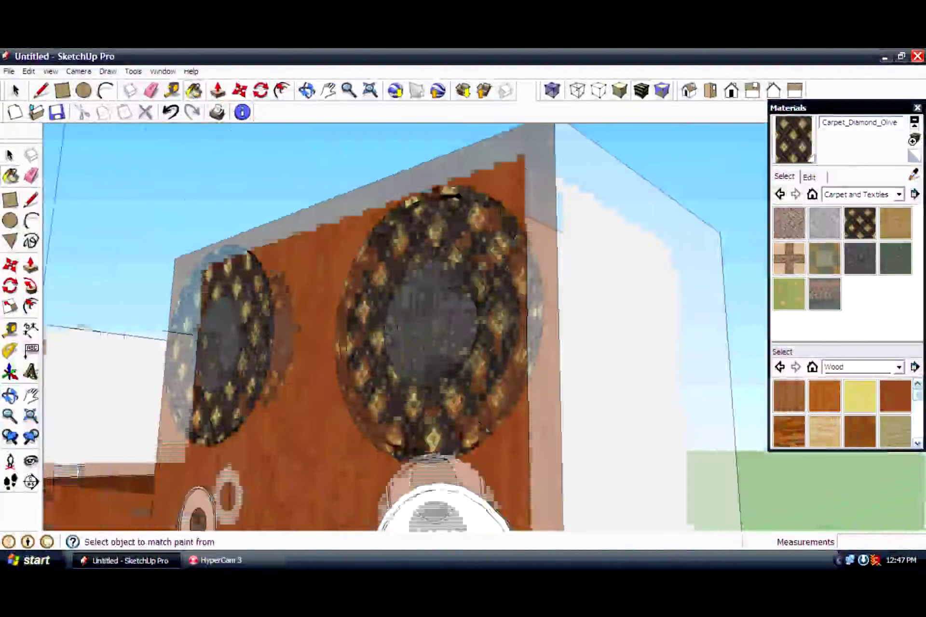
{"action": "scroll", "coordinate": [569, 410], "scroll_direction": "up", "scroll_amount": 2}
{"action": "scroll", "coordinate": [569, 410], "scroll_direction": "up", "scroll_amount": 4}
{"action": "scroll", "coordinate": [569, 410], "scroll_direction": "down", "scroll_amount": 4}
{"action": "scroll", "coordinate": [569, 409], "scroll_direction": "down", "scroll_amount": 5}
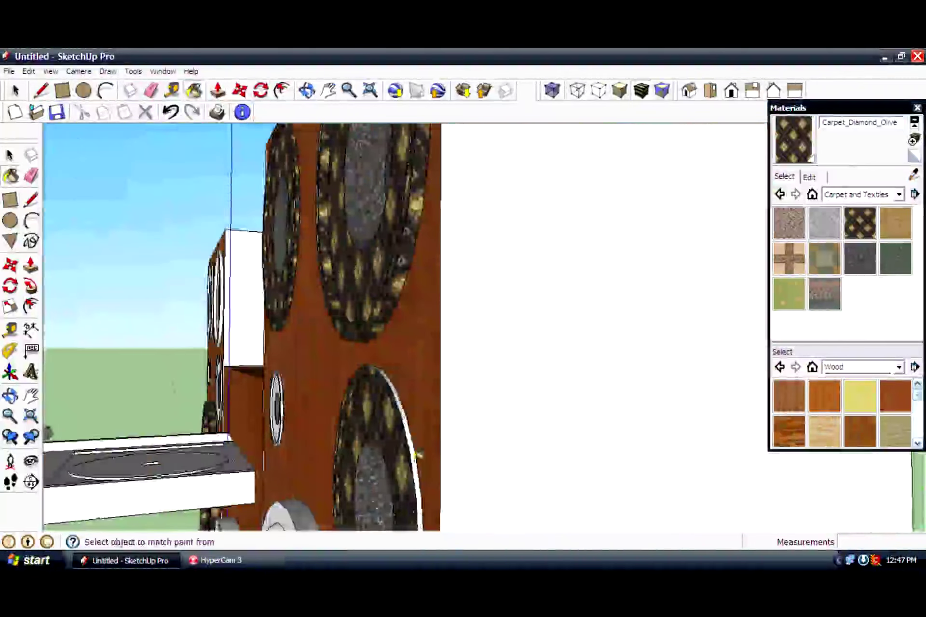
{"action": "middle_click_drag", "start_coordinate": [569, 410], "coordinate": [459, 410]}
{"action": "scroll", "coordinate": [320, 421], "scroll_direction": "down", "scroll_amount": 2}
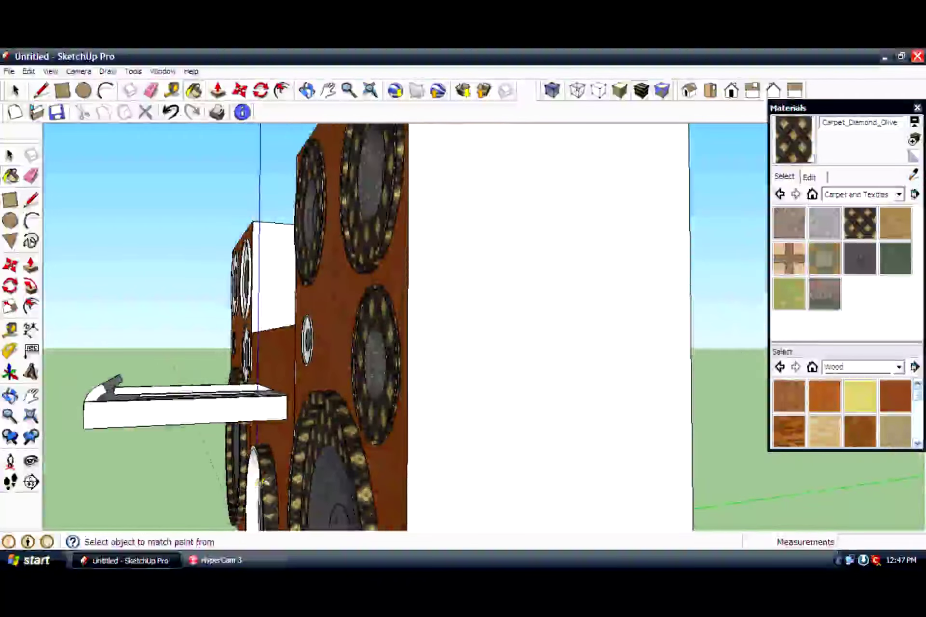
{"action": "scroll", "coordinate": [273, 447], "scroll_direction": "up", "scroll_amount": 5}
{"action": "scroll", "coordinate": [263, 372], "scroll_direction": "down", "scroll_amount": 3}
{"action": "scroll", "coordinate": [399, 359], "scroll_direction": "up", "scroll_amount": 3}
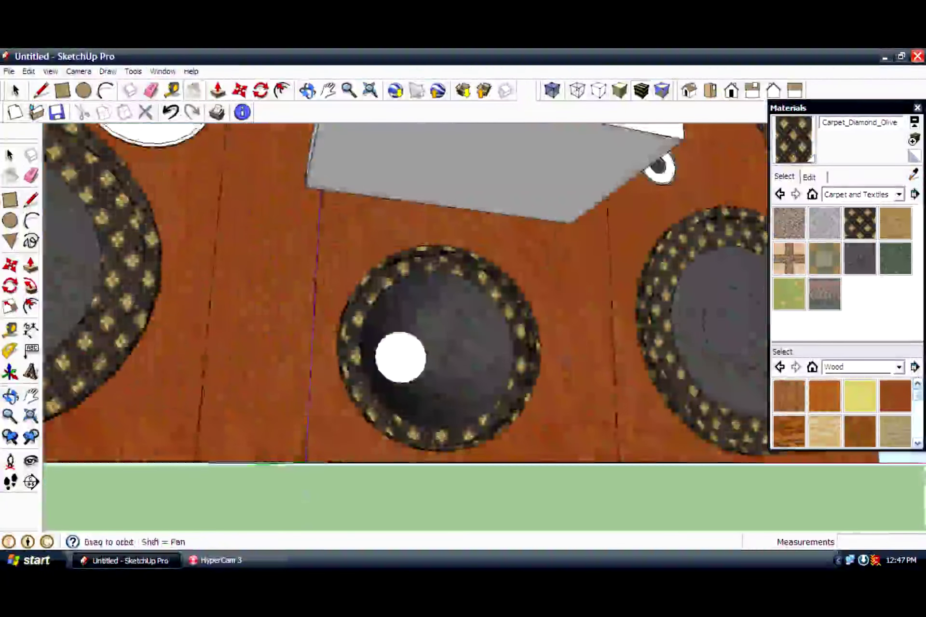
{"action": "left_click", "coordinate": [440, 362], "text": "alt"}
{"action": "scroll", "coordinate": [270, 244], "scroll_direction": "down", "scroll_amount": 2}
{"action": "left_click", "coordinate": [856, 231]}
{"action": "scroll", "coordinate": [856, 231], "scroll_direction": "up", "scroll_amount": 3}
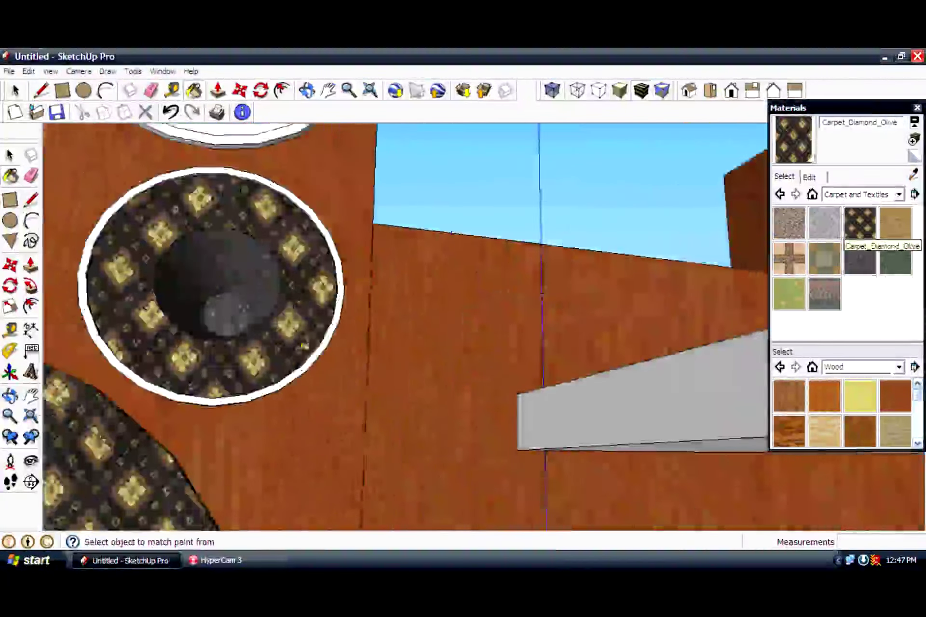
{"action": "middle_click_drag", "start_coordinate": [311, 354], "coordinate": [162, 322]}
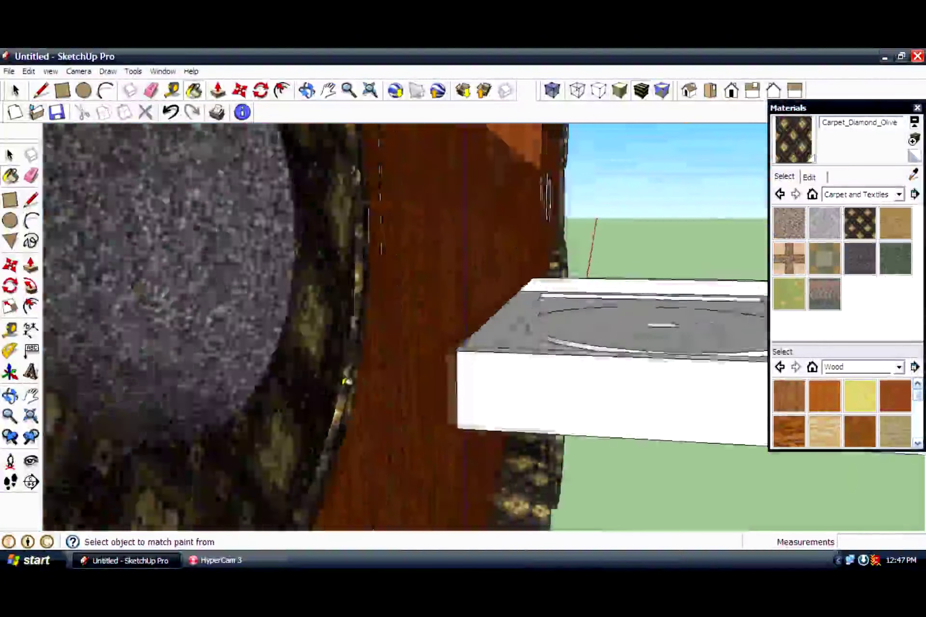
{"action": "scroll", "coordinate": [299, 376], "scroll_direction": "up", "scroll_amount": 2}
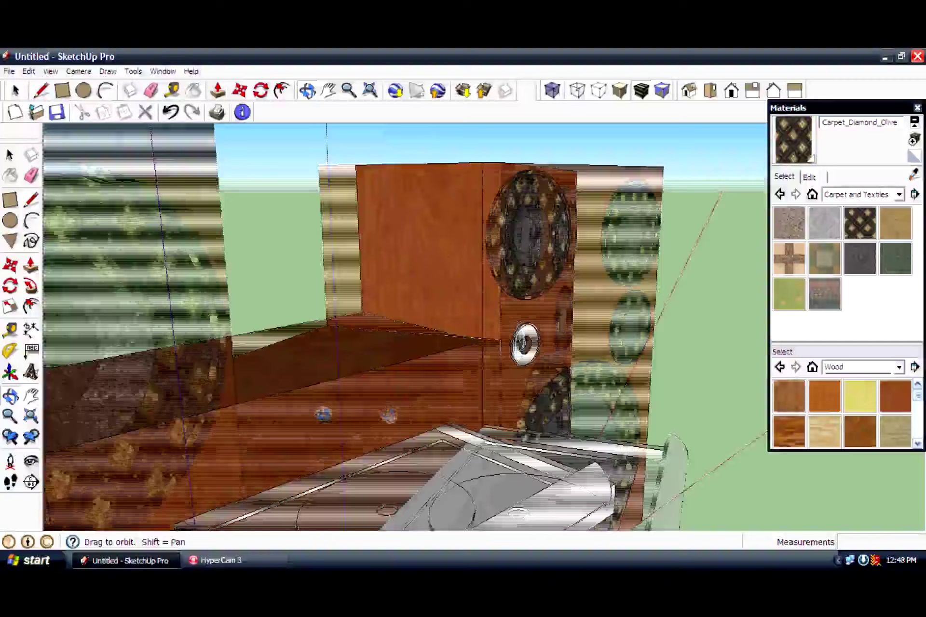
{"action": "middle_click_drag", "start_coordinate": [363, 456], "coordinate": [337, 424]}
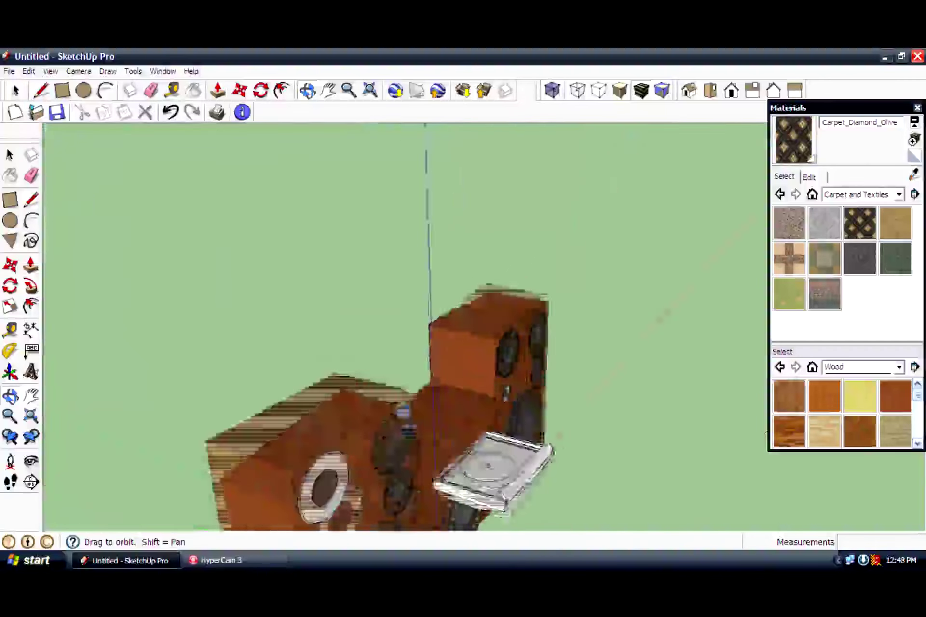
{"action": "scroll", "coordinate": [366, 414], "scroll_direction": "up", "scroll_amount": 3}
{"action": "scroll", "coordinate": [382, 405], "scroll_direction": "up", "scroll_amount": 2}
{"action": "left_click", "coordinate": [860, 259]}
{"action": "left_click", "coordinate": [369, 367]}
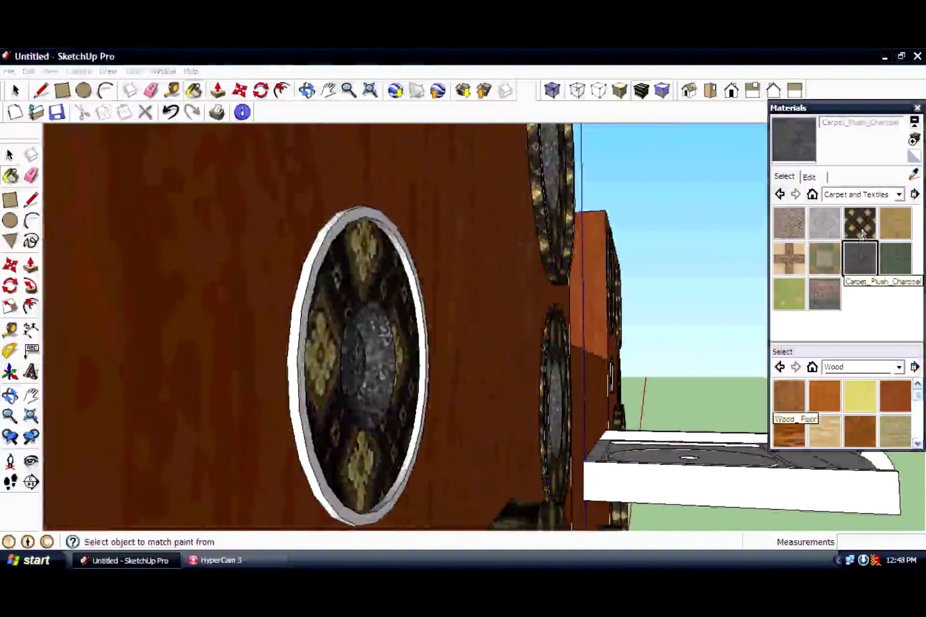
- Review the finished speaker box and sample the cherry wood material from the cabinet
{"action": "left_click", "coordinate": [304, 357], "text": "alt"}
{"action": "middle_click_drag", "start_coordinate": [314, 357], "coordinate": [563, 364]}
{"action": "scroll", "coordinate": [562, 364], "scroll_direction": "down", "scroll_amount": 2}
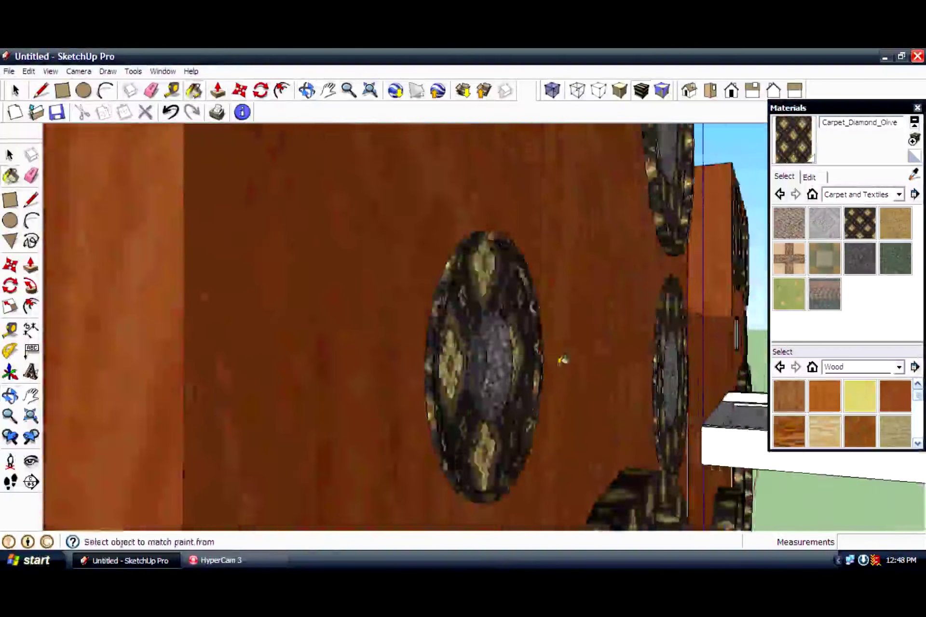
{"action": "scroll", "coordinate": [562, 364], "scroll_direction": "down", "scroll_amount": 2}
{"action": "scroll", "coordinate": [520, 236], "scroll_direction": "up", "scroll_amount": 5}
{"action": "scroll", "coordinate": [632, 236], "scroll_direction": "down", "scroll_amount": 3}
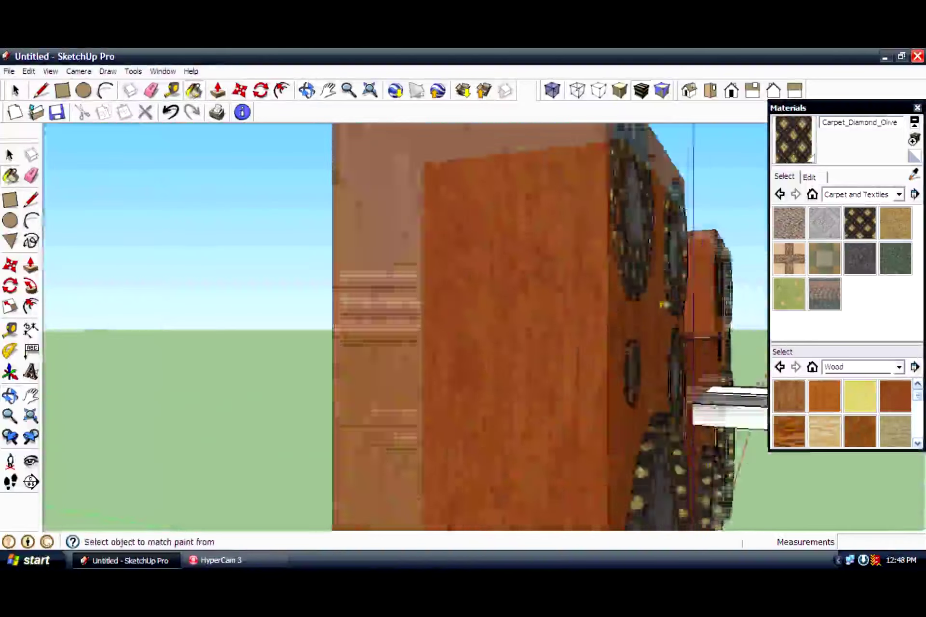
{"action": "middle_click_drag", "start_coordinate": [665, 306], "coordinate": [598, 314]}
{"action": "scroll", "coordinate": [530, 314], "scroll_direction": "up", "scroll_amount": 4}
{"action": "scroll", "coordinate": [581, 318], "scroll_direction": "up", "scroll_amount": 3}
{"action": "scroll", "coordinate": [582, 318], "scroll_direction": "up", "scroll_amount": 1}
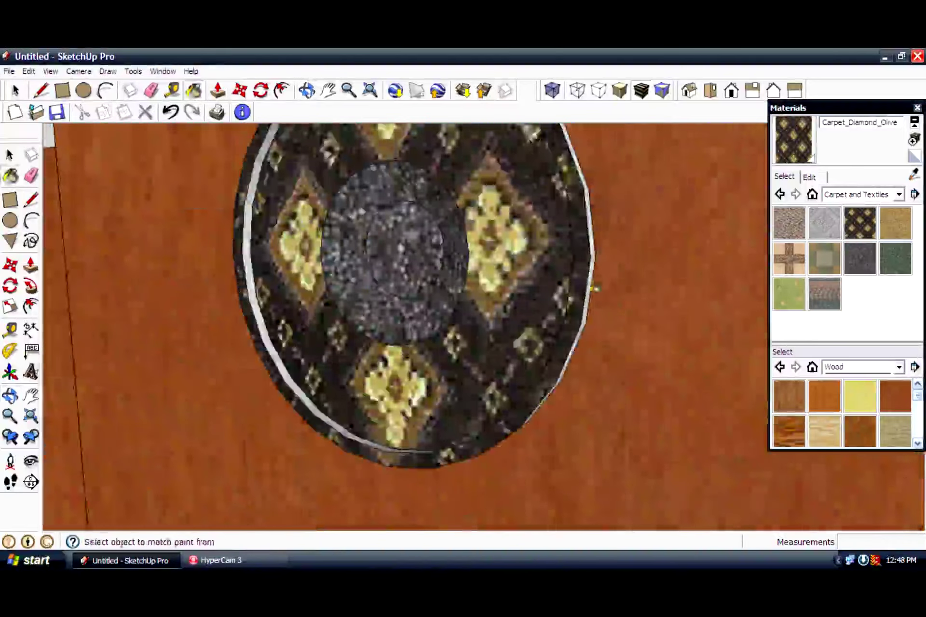
{"action": "scroll", "coordinate": [585, 310], "scroll_direction": "up", "scroll_amount": 2}
{"action": "scroll", "coordinate": [589, 289], "scroll_direction": "up", "scroll_amount": 2}
{"action": "scroll", "coordinate": [701, 344], "scroll_direction": "up", "scroll_amount": 2}
{"action": "scroll", "coordinate": [700, 343], "scroll_direction": "down", "scroll_amount": 3}
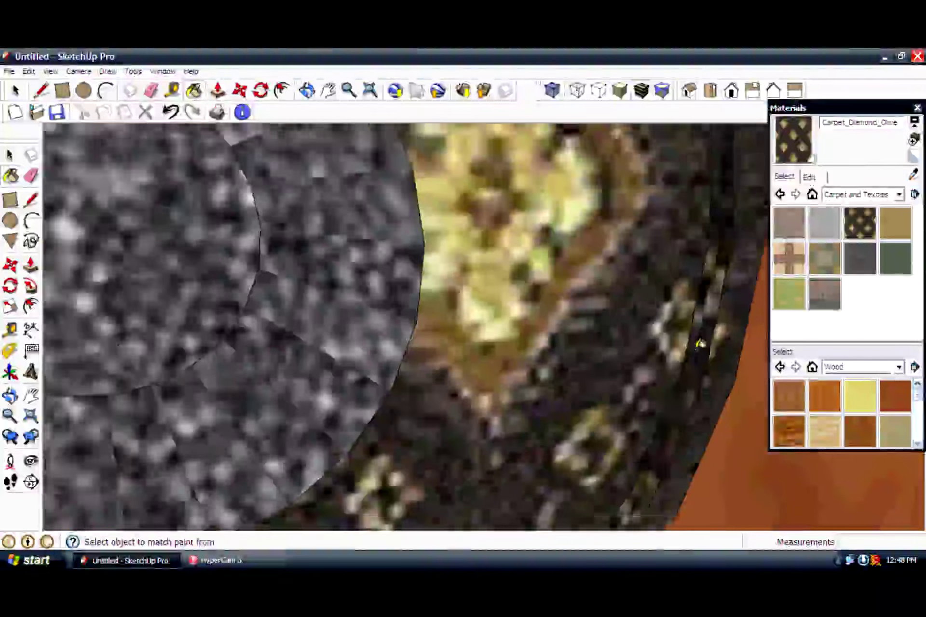
{"action": "scroll", "coordinate": [627, 337], "scroll_direction": "down", "scroll_amount": 3}
{"action": "scroll", "coordinate": [530, 347], "scroll_direction": "down", "scroll_amount": 3}
{"action": "middle_click_drag", "start_coordinate": [444, 361], "coordinate": [435, 364]}
{"action": "scroll", "coordinate": [435, 364], "scroll_direction": "down", "scroll_amount": 5}
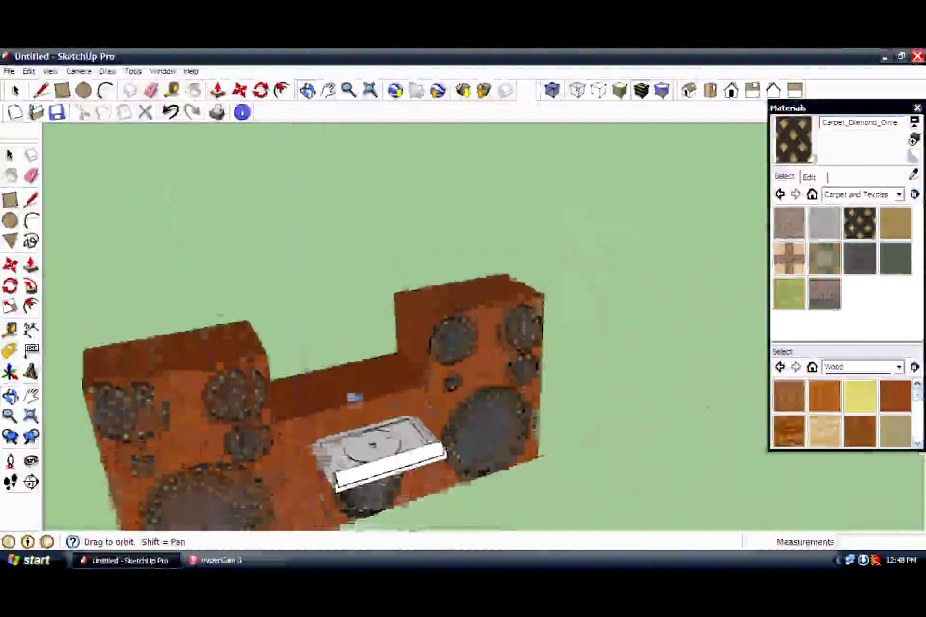
{"action": "middle_click_drag", "start_coordinate": [352, 392], "coordinate": [399, 285]}
{"action": "scroll", "coordinate": [525, 405], "scroll_direction": "up", "scroll_amount": 2}
{"action": "key", "text": "b"}
{"action": "left_click", "coordinate": [403, 299], "text": "alt"}
- Select Metal_Aluminum_Anodized from the Metal collection and bring the tray top into view
{"action": "scroll", "coordinate": [405, 298], "scroll_direction": "down", "scroll_amount": 3}
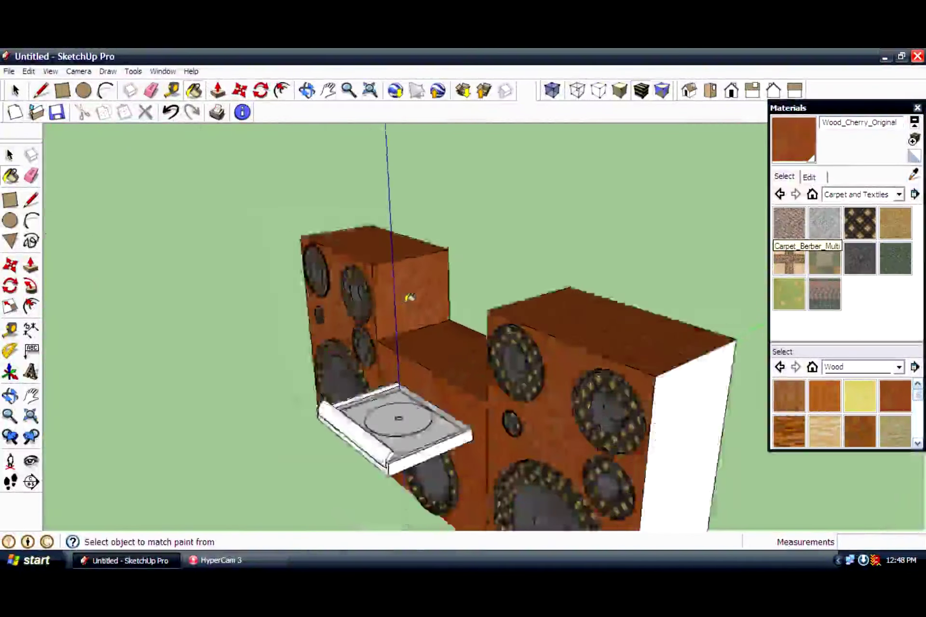
{"action": "scroll", "coordinate": [393, 415], "scroll_direction": "up", "scroll_amount": 5}
{"action": "scroll", "coordinate": [502, 378], "scroll_direction": "up", "scroll_amount": 2}
{"action": "left_click", "coordinate": [898, 367]}
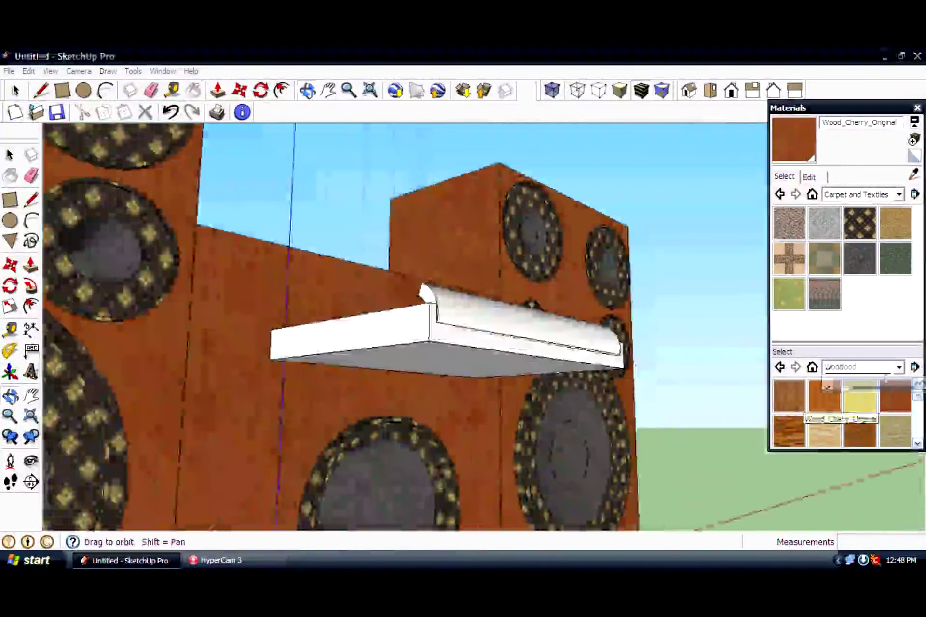
{"action": "left_click", "coordinate": [788, 395]}
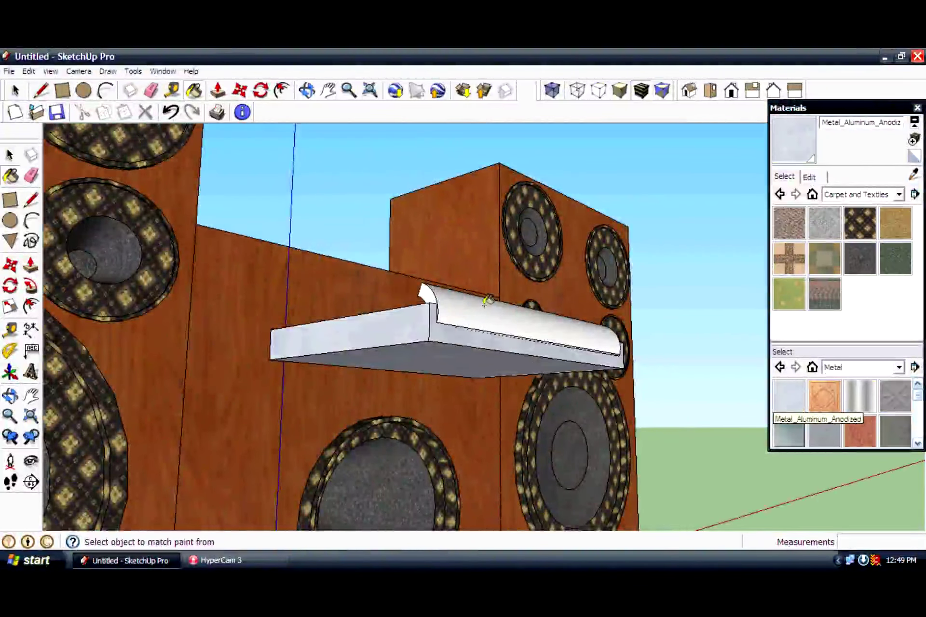
{"action": "scroll", "coordinate": [485, 301], "scroll_direction": "up", "scroll_amount": 3}
{"action": "mouse_move", "coordinate": [426, 273]}
{"action": "middle_mouse_down"}
{"action": "mouse_move", "coordinate": [593, 448]}
{"action": "mouse_move", "coordinate": [530, 338]}
{"action": "mouse_move", "coordinate": [261, 383]}
{"action": "middle_mouse_up"}
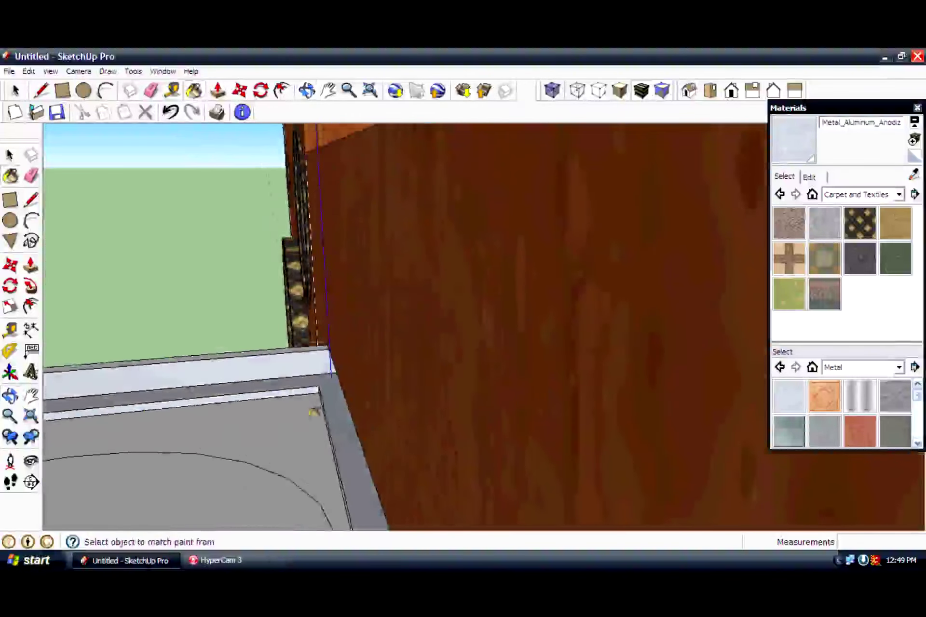
{"action": "middle_click_drag", "start_coordinate": [313, 412], "coordinate": [579, 337]}
- Create a new material textured with a blue flower picture from the pictures wall folder
{"action": "left_click", "coordinate": [913, 140]}
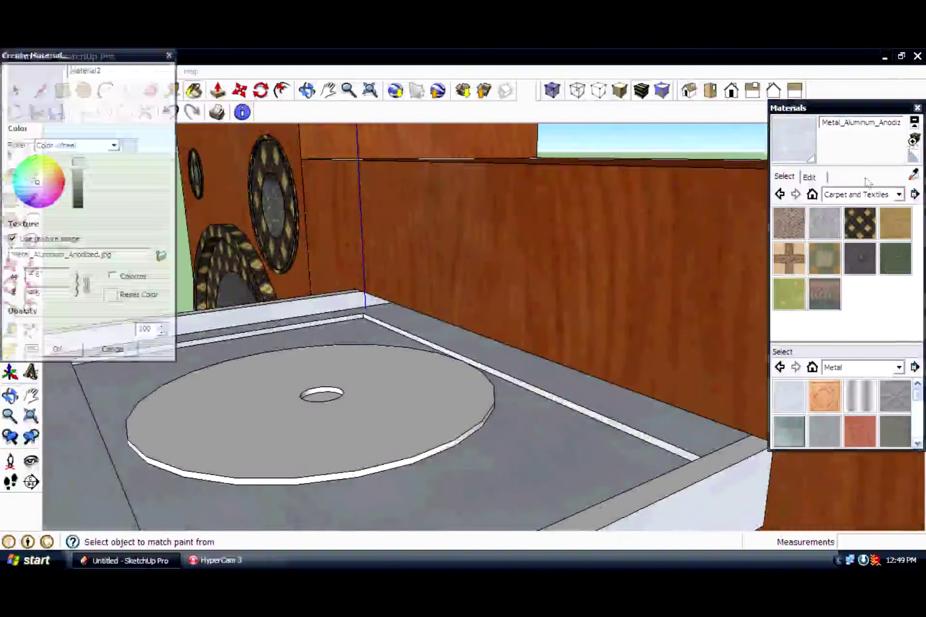
{"action": "left_click", "coordinate": [161, 255]}
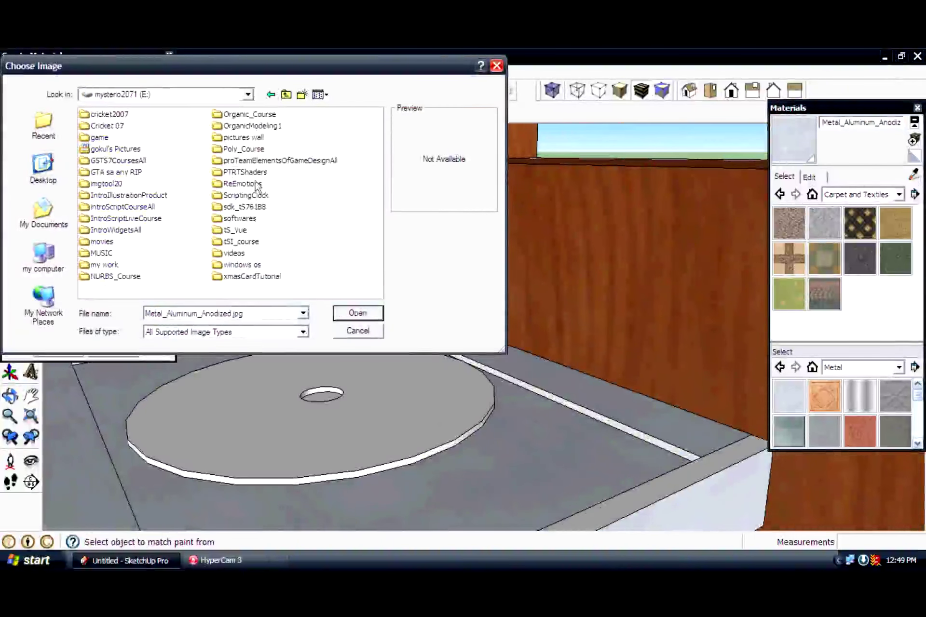
{"action": "left_click", "coordinate": [334, 110]}
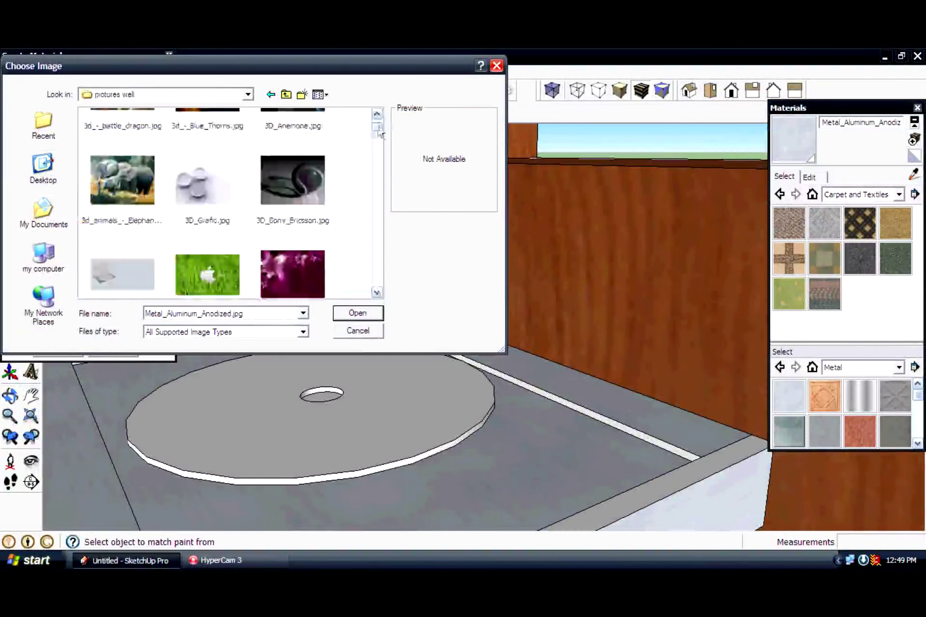
{"action": "double_click", "coordinate": [159, 256]}
{"action": "left_click", "coordinate": [139, 338]}
- Paint the turntable disc with the new flower-image material
{"action": "left_click", "coordinate": [337, 424]}
{"action": "scroll", "coordinate": [290, 361], "scroll_direction": "up", "scroll_amount": 2}
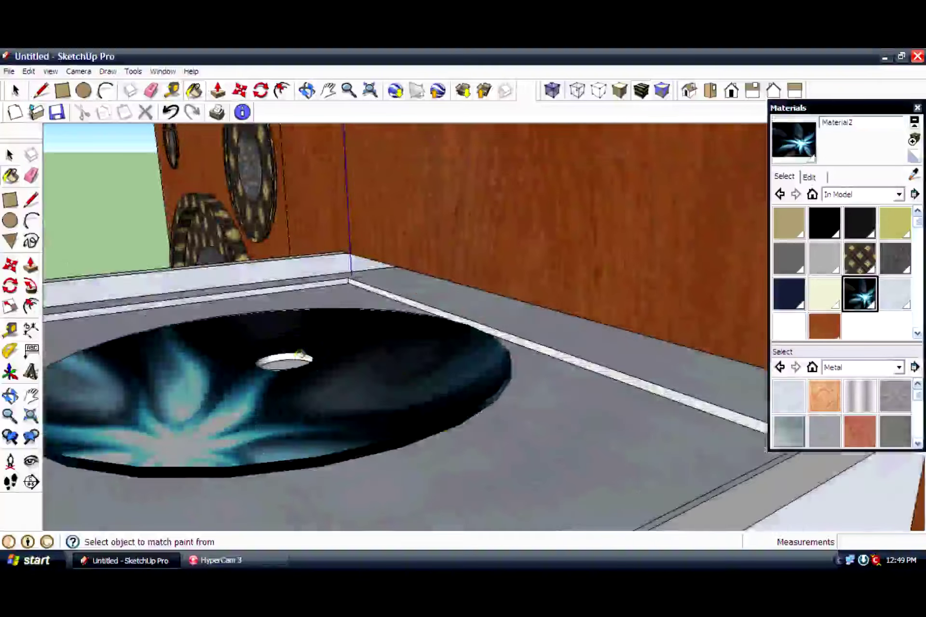
{"action": "scroll", "coordinate": [299, 347], "scroll_direction": "up", "scroll_amount": 3}
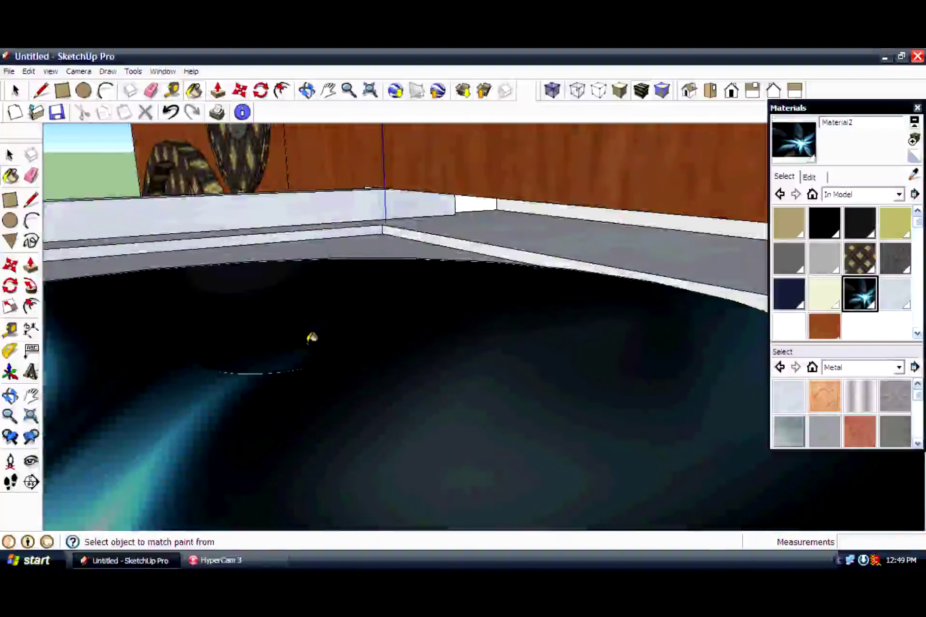
{"action": "scroll", "coordinate": [312, 336], "scroll_direction": "down", "scroll_amount": 3}
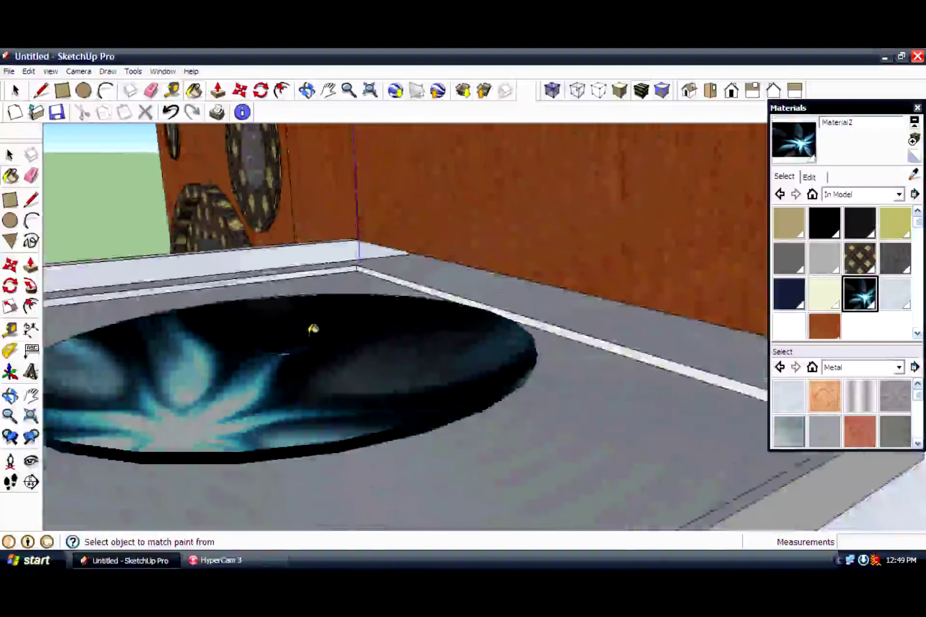
{"action": "scroll", "coordinate": [338, 338], "scroll_direction": "down", "scroll_amount": 5}
{"action": "left_click_drag", "start_coordinate": [378, 356], "coordinate": [434, 279]}
{"action": "scroll", "coordinate": [482, 337], "scroll_direction": "up", "scroll_amount": 2}
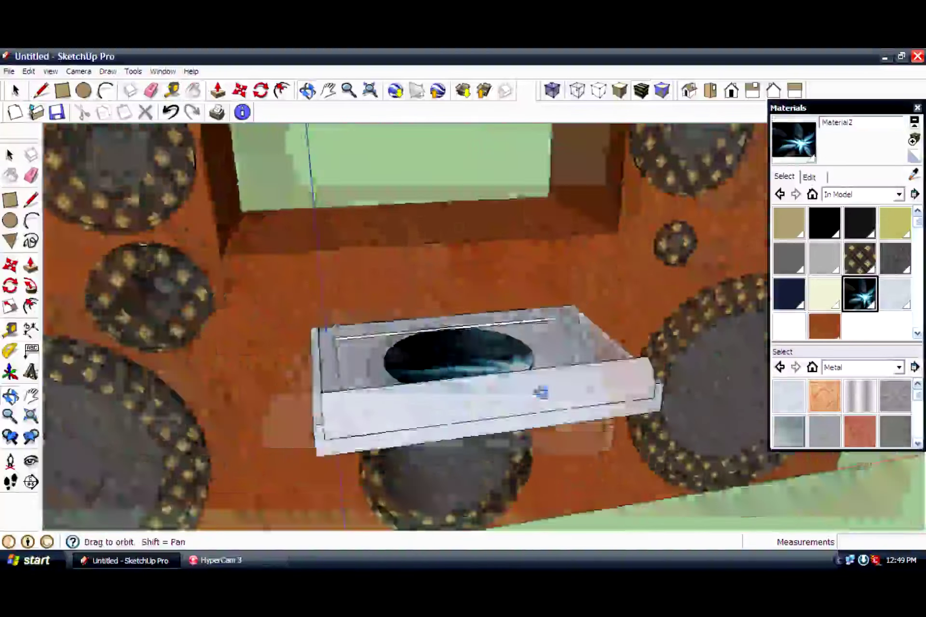